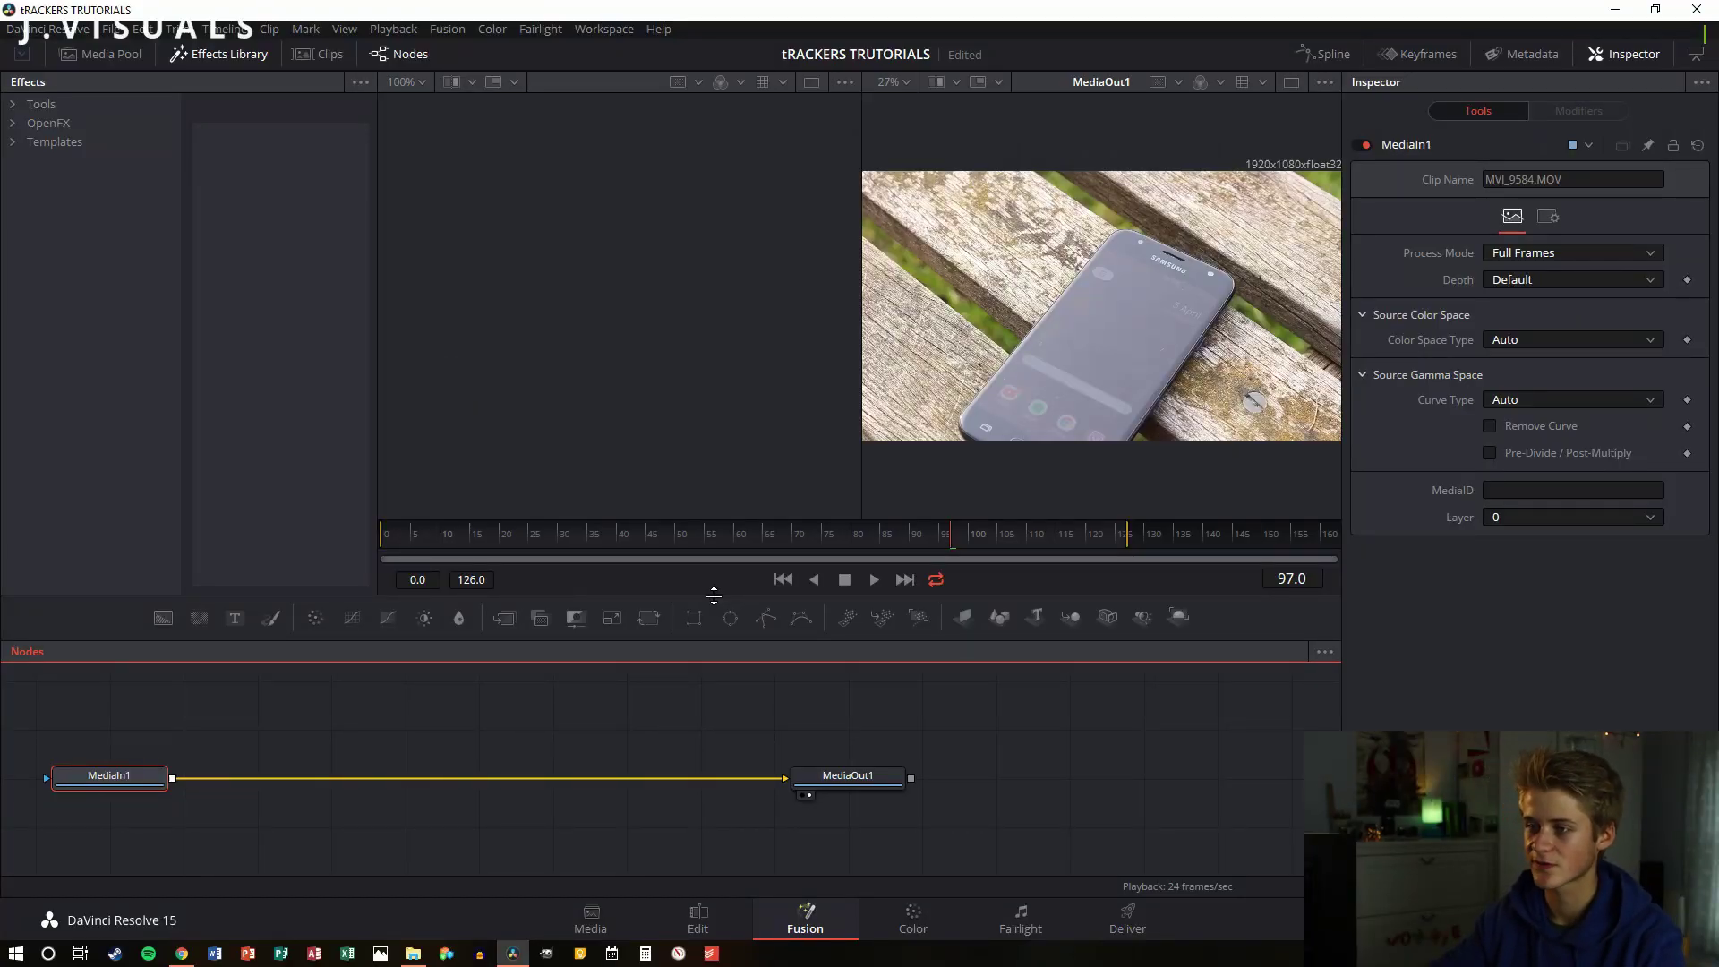
# - Raise the splitter above the Nodes panel slightly so the node graph gets more height
pyautogui.moveTo(714, 596); pyautogui.dragTo(578, 586)
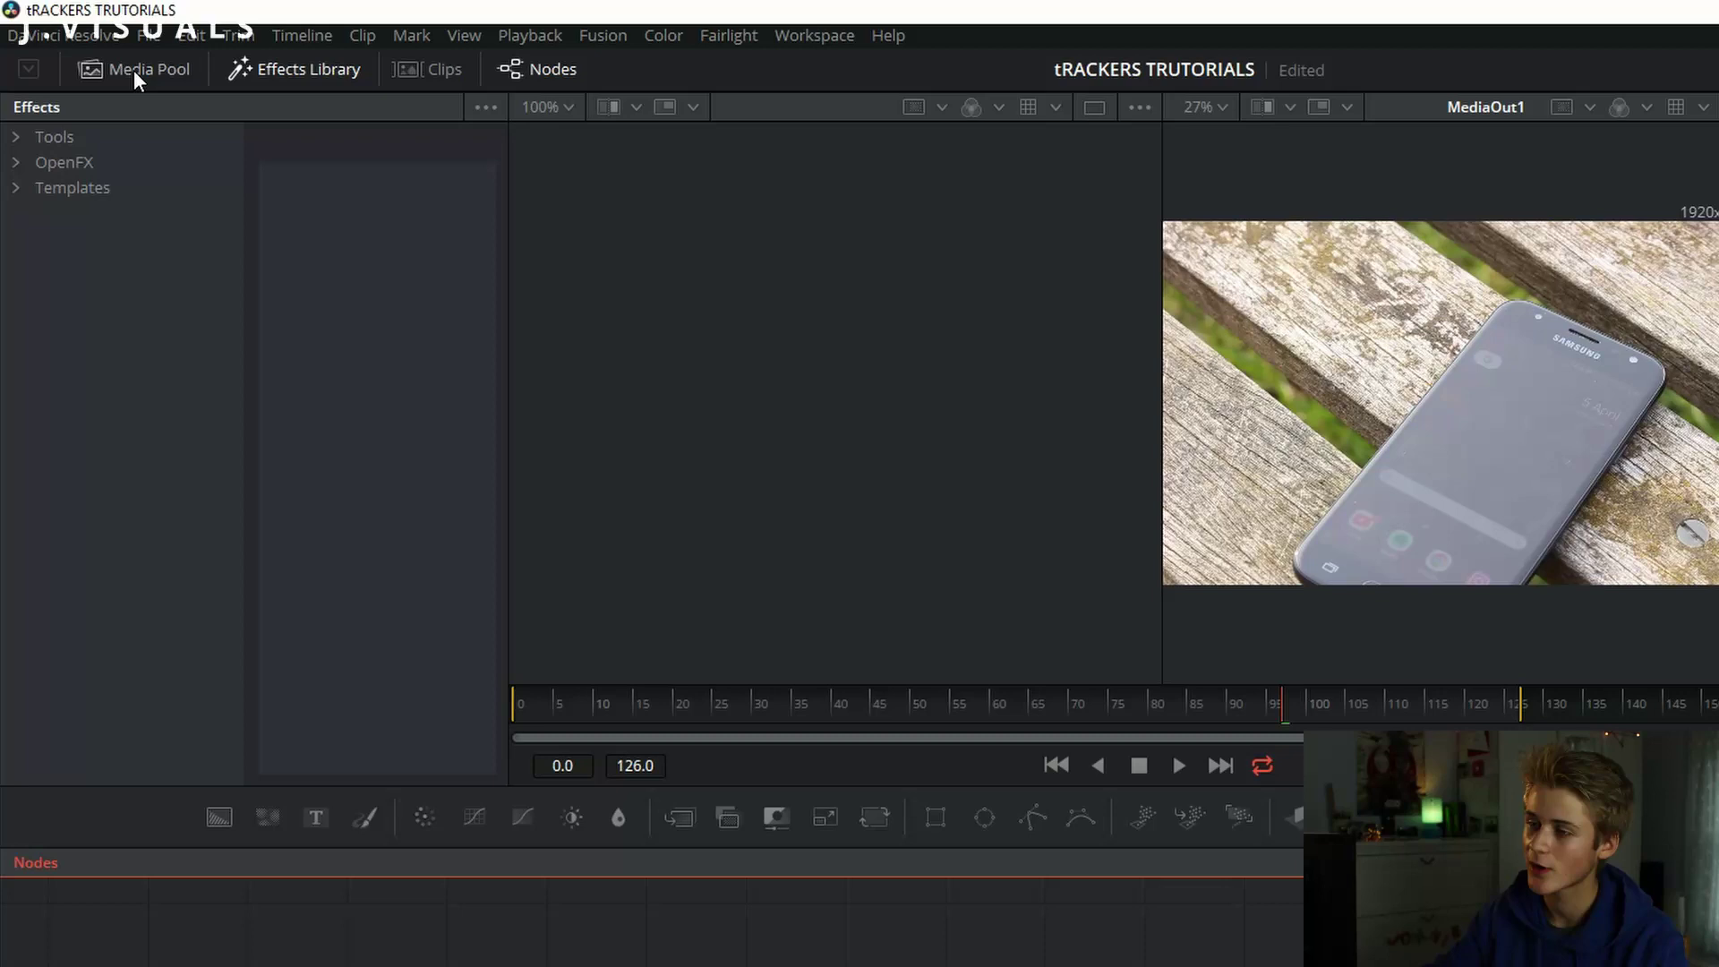
pyautogui.click(82, 56)
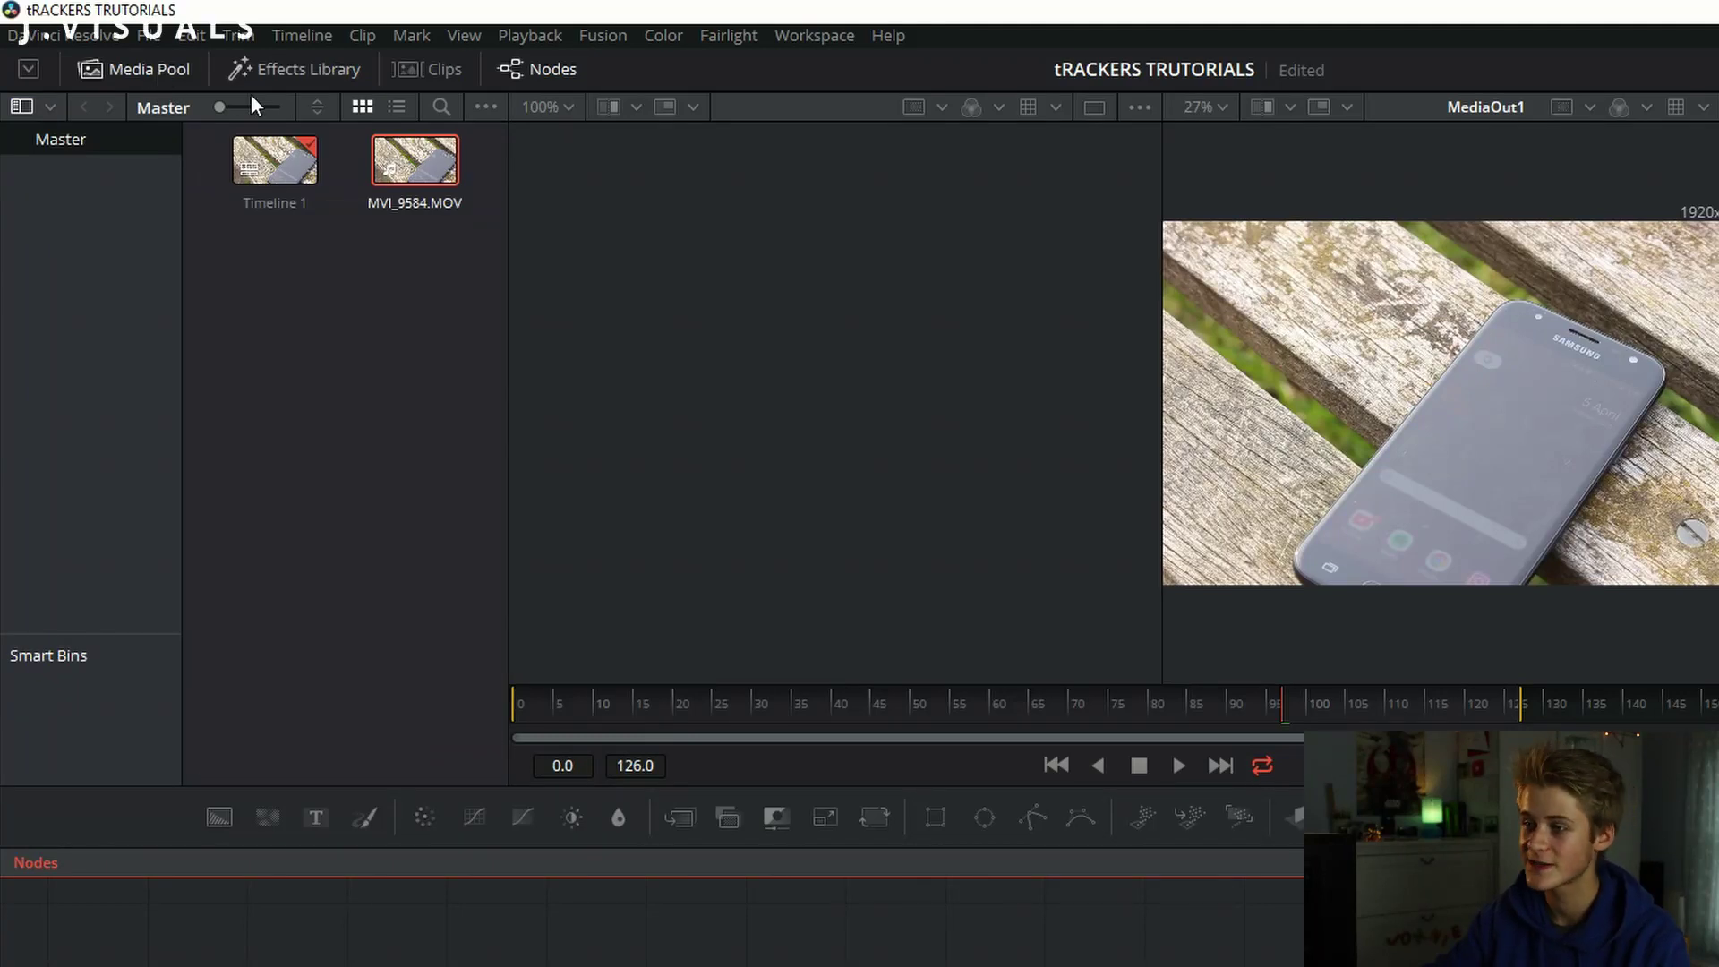
pyautogui.click(279, 75)
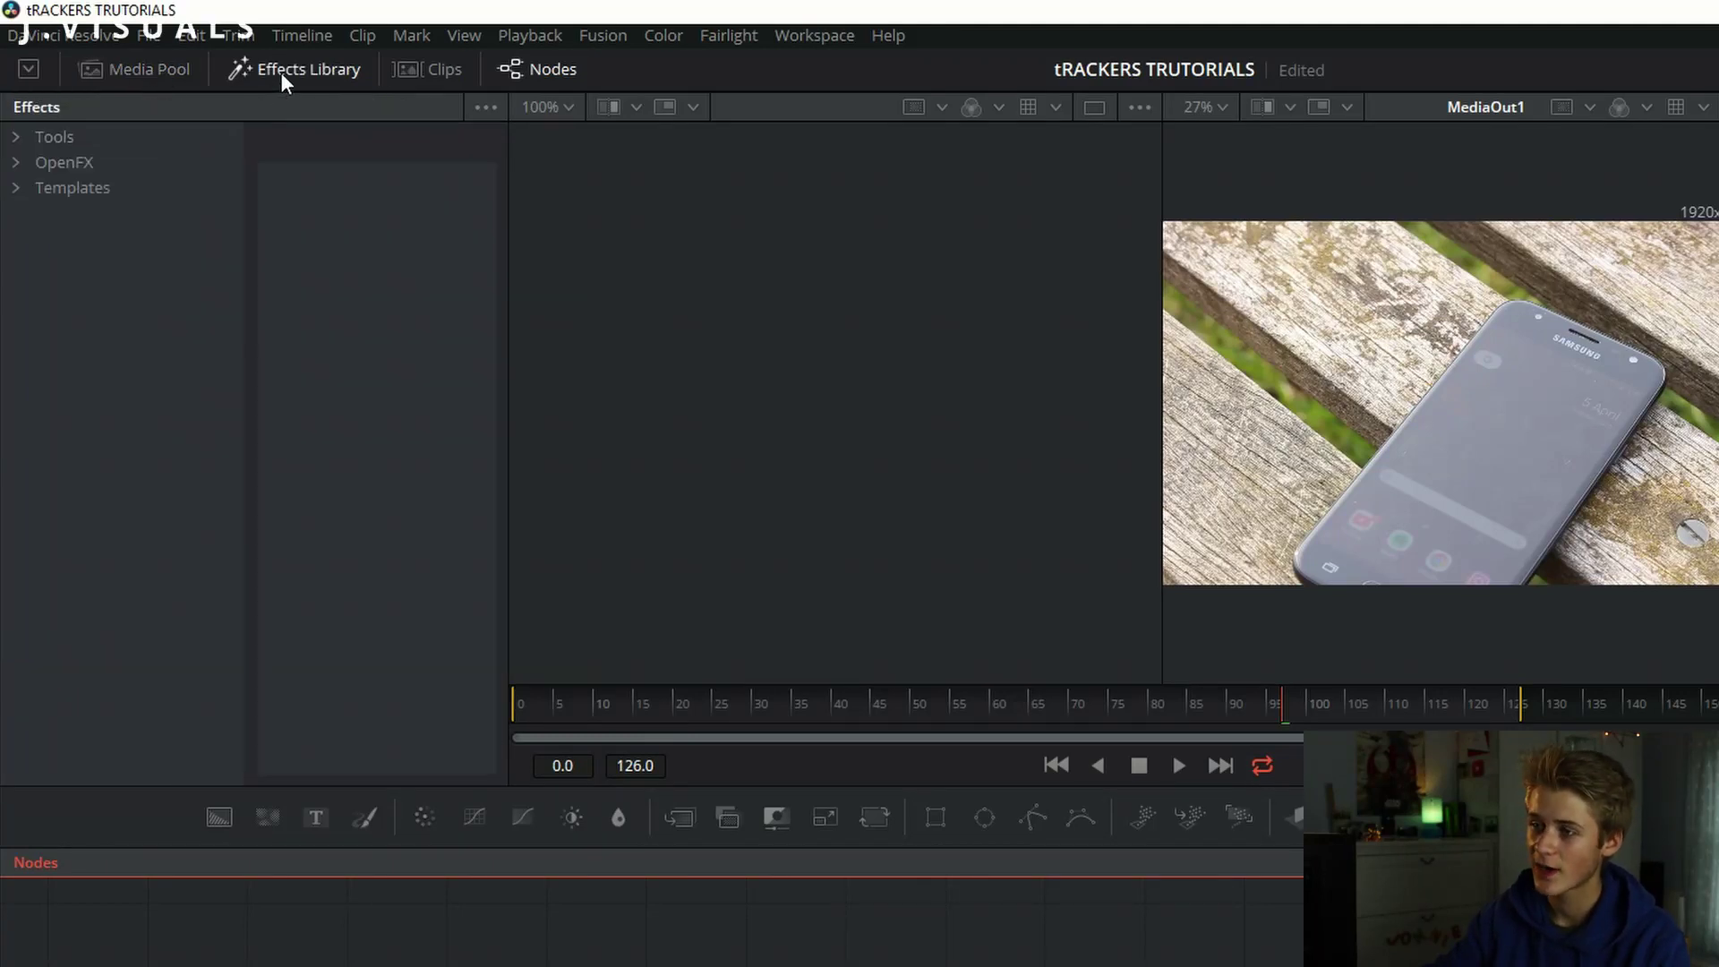
pyautogui.click(16, 140)
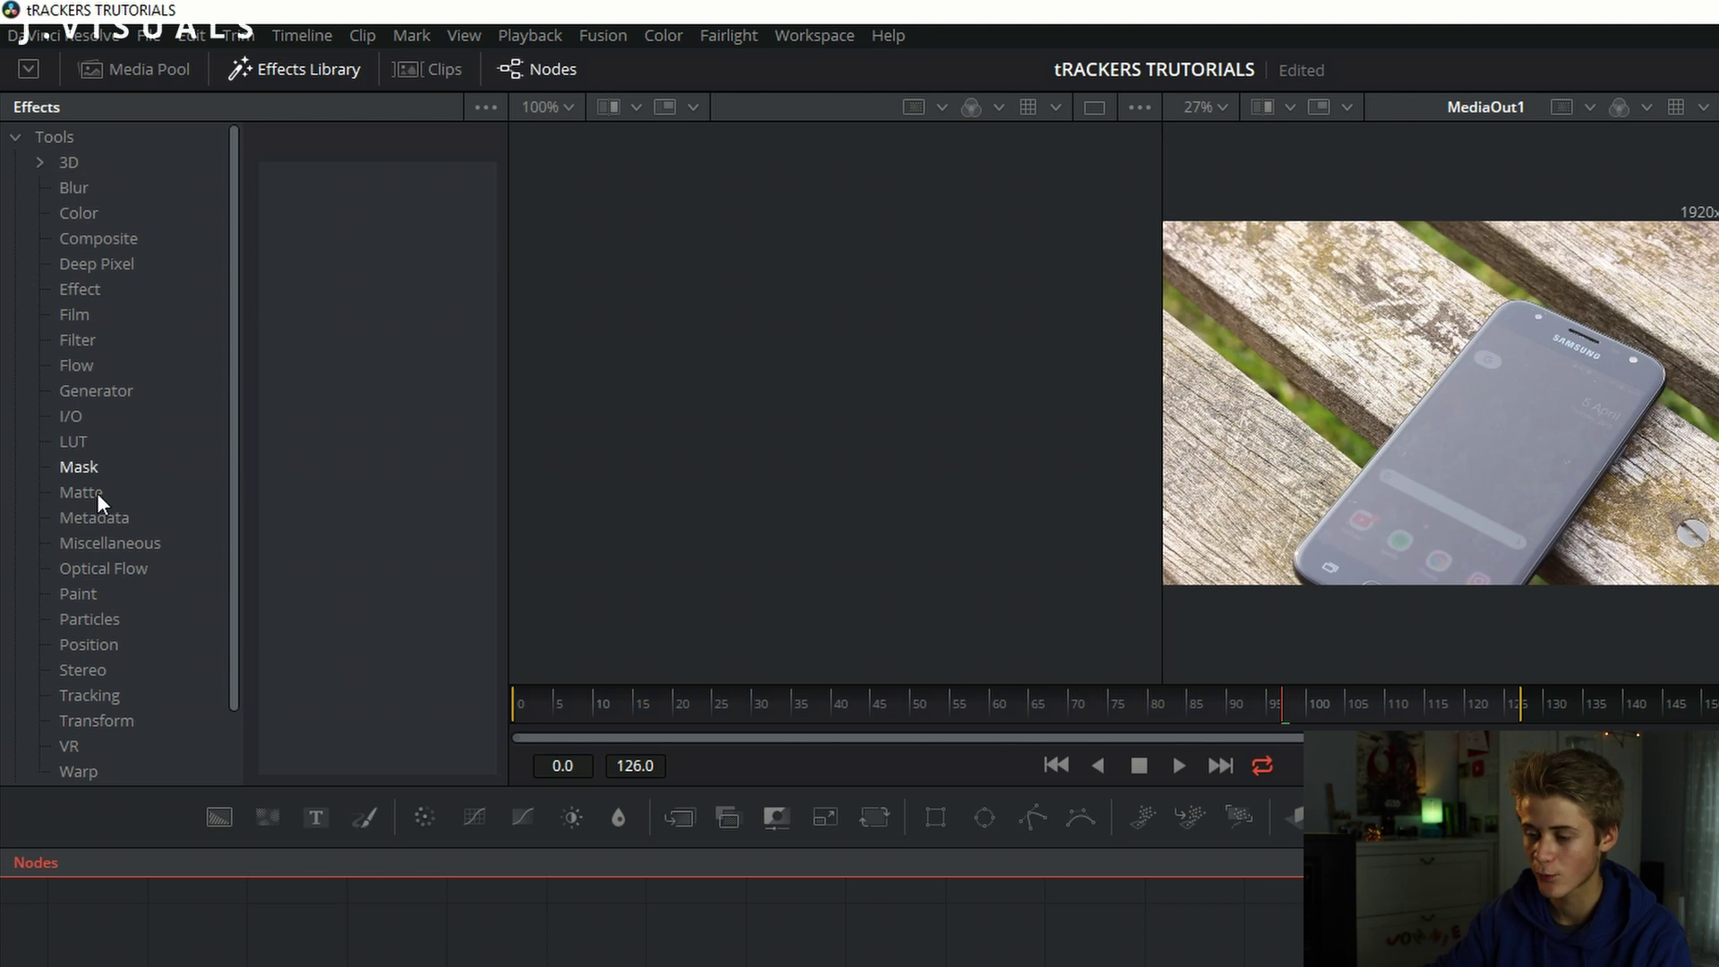
pyautogui.scroll(-3, 89, 528)
pyautogui.scroll(3, 83, 555)
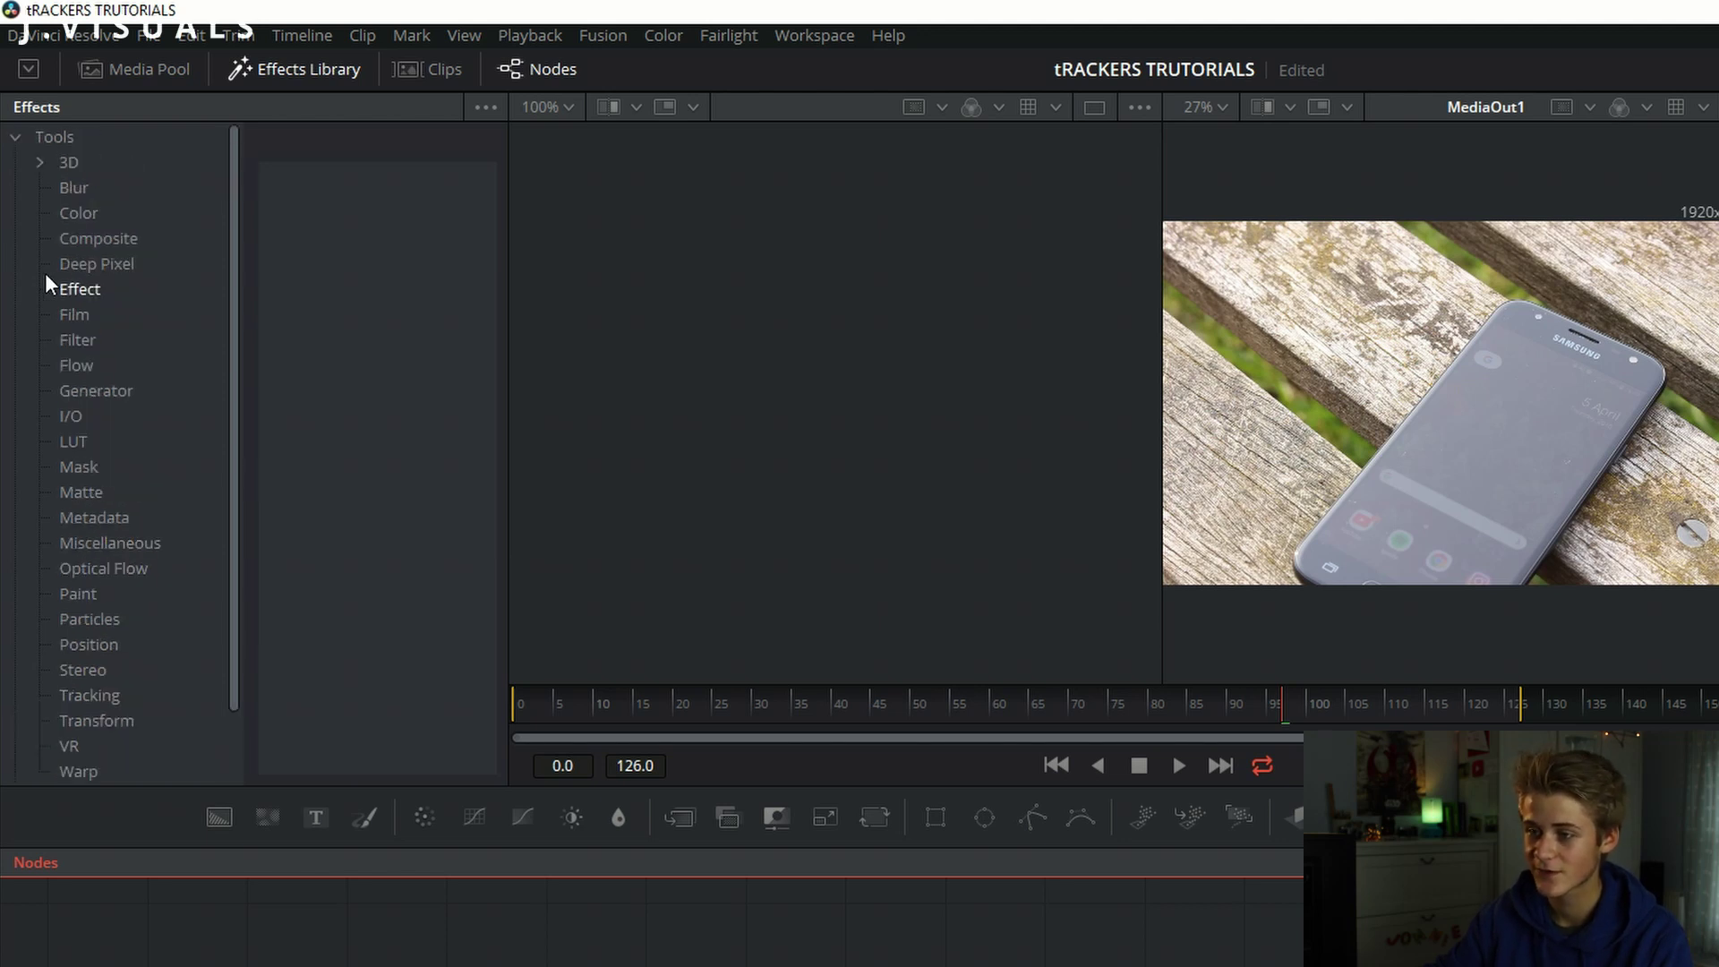
pyautogui.click(16, 136)
pyautogui.click(14, 163)
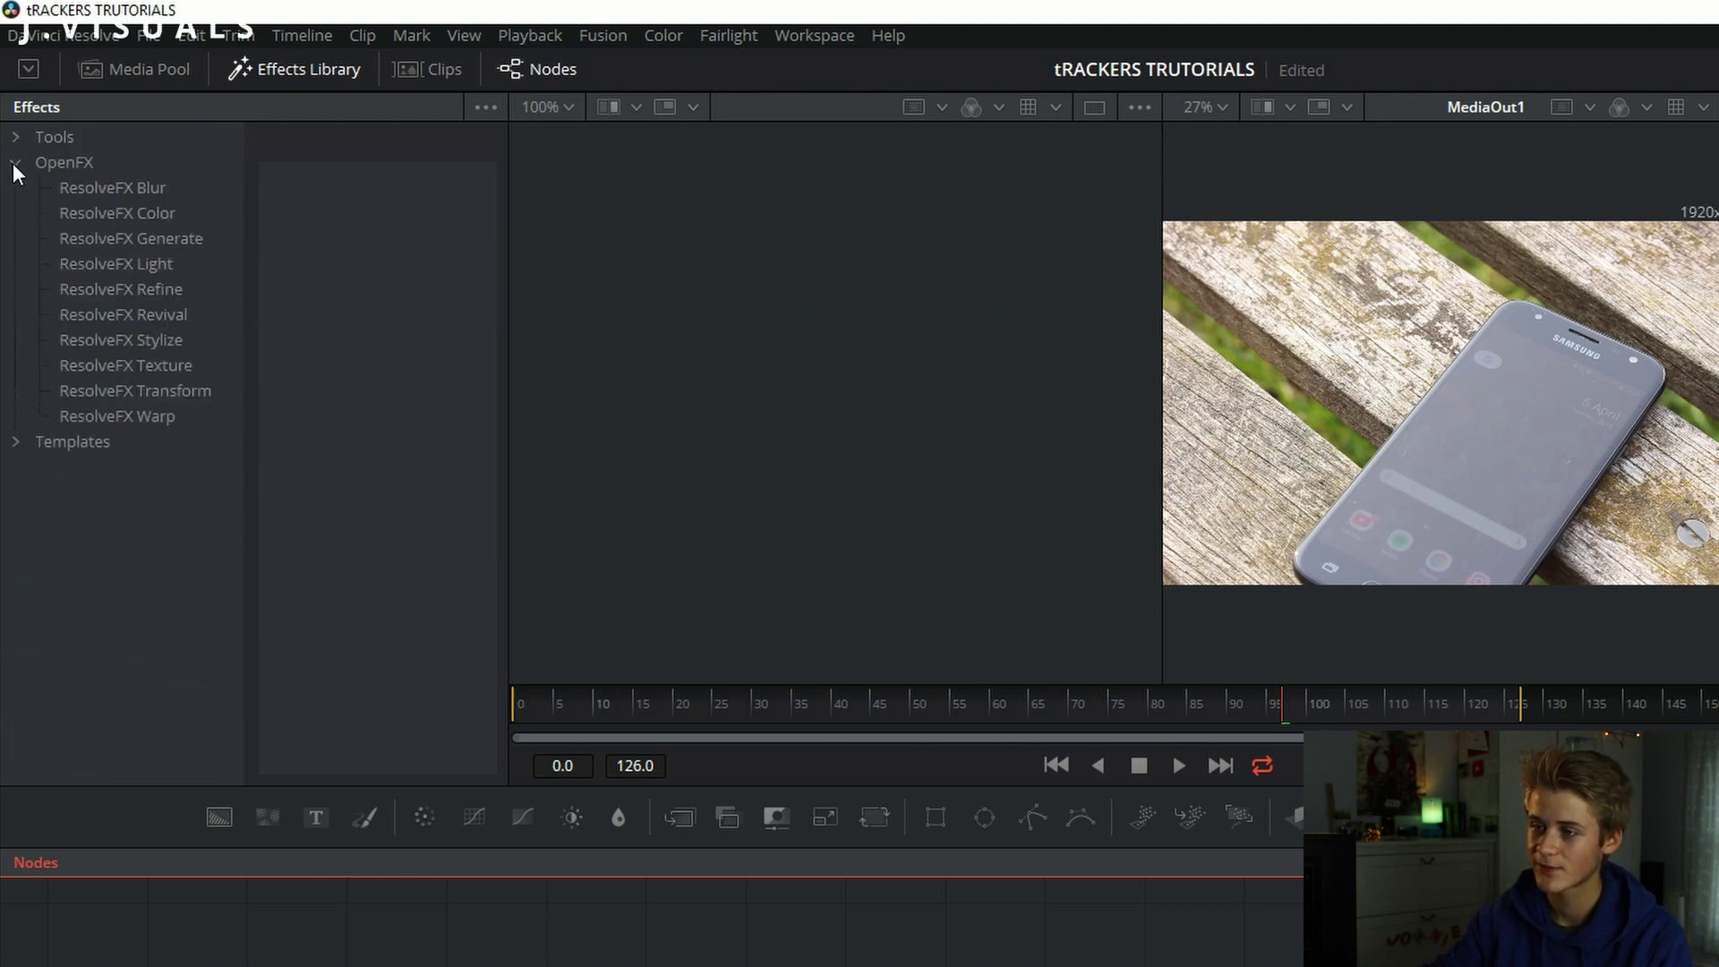
pyautogui.click(18, 163)
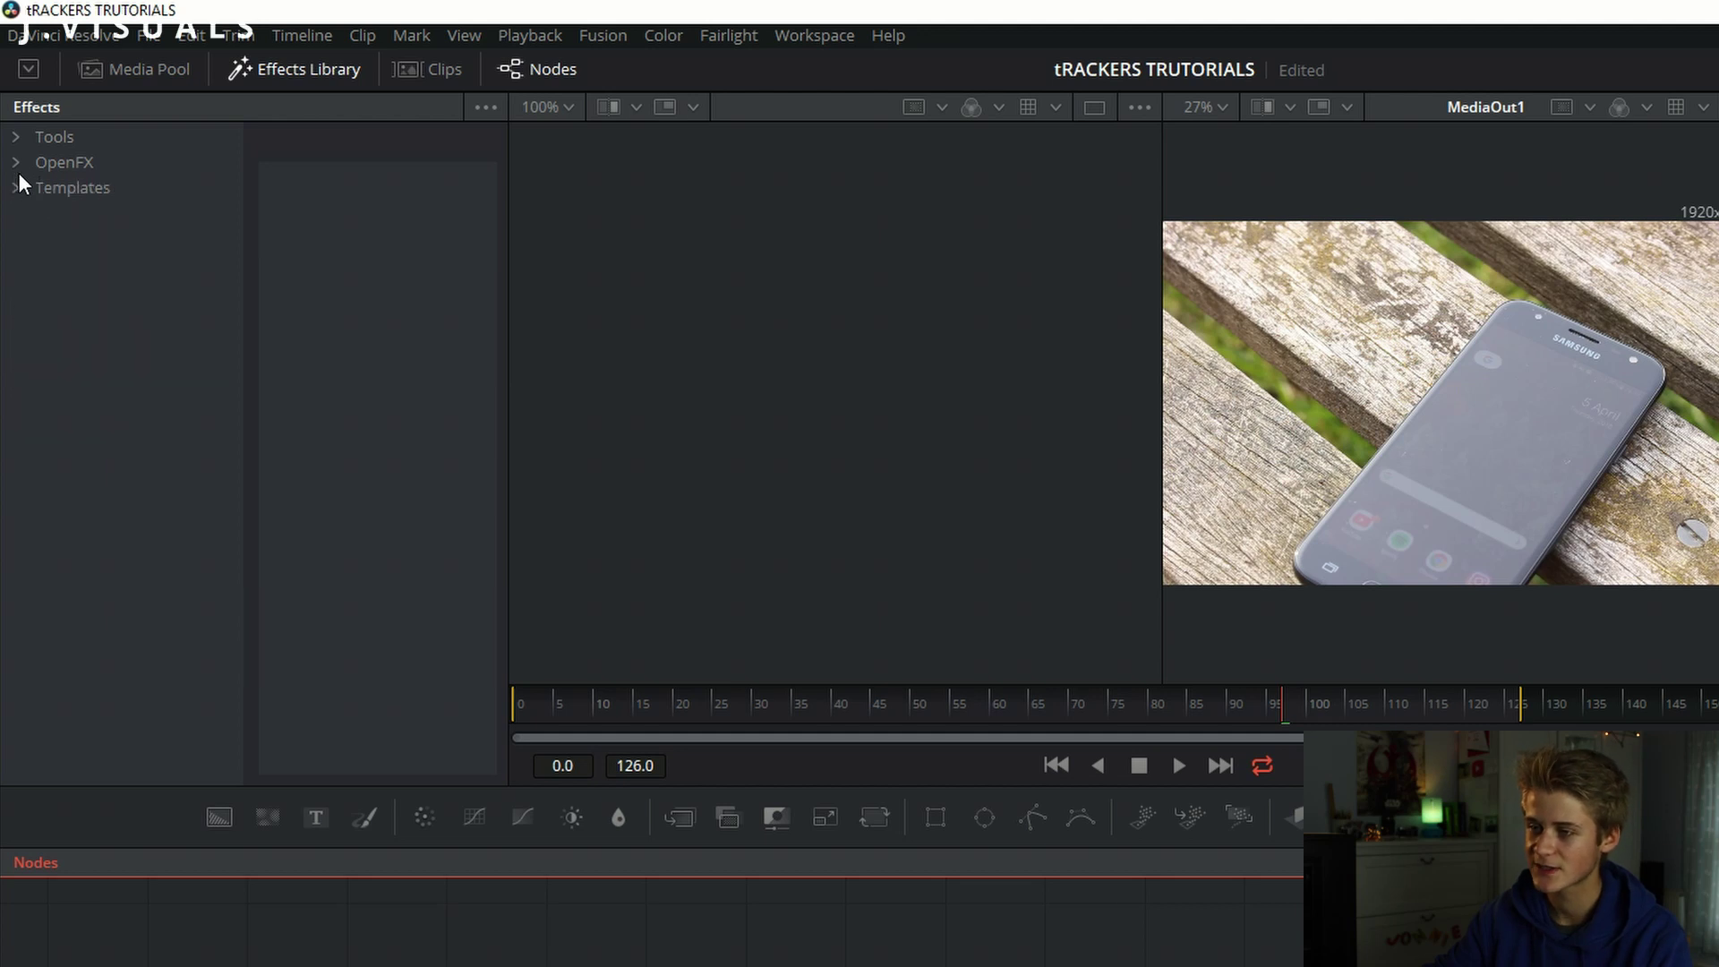
pyautogui.click(18, 187)
pyautogui.click(18, 189)
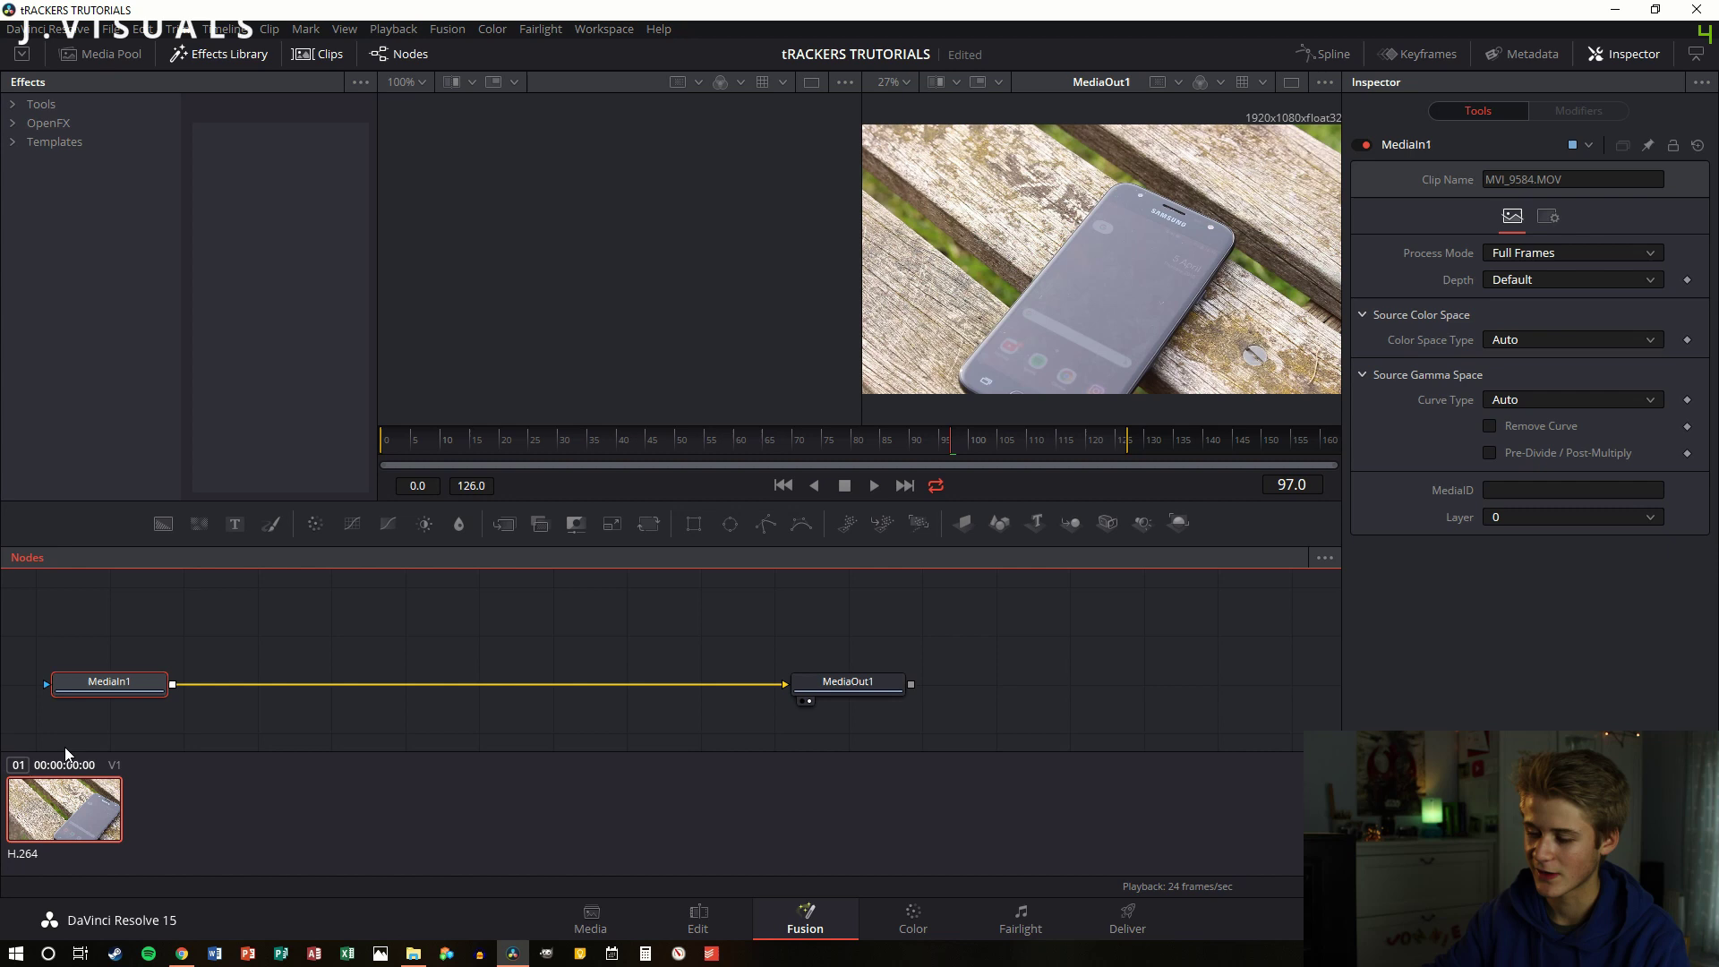
pyautogui.click(327, 55)
pyautogui.click(396, 52)
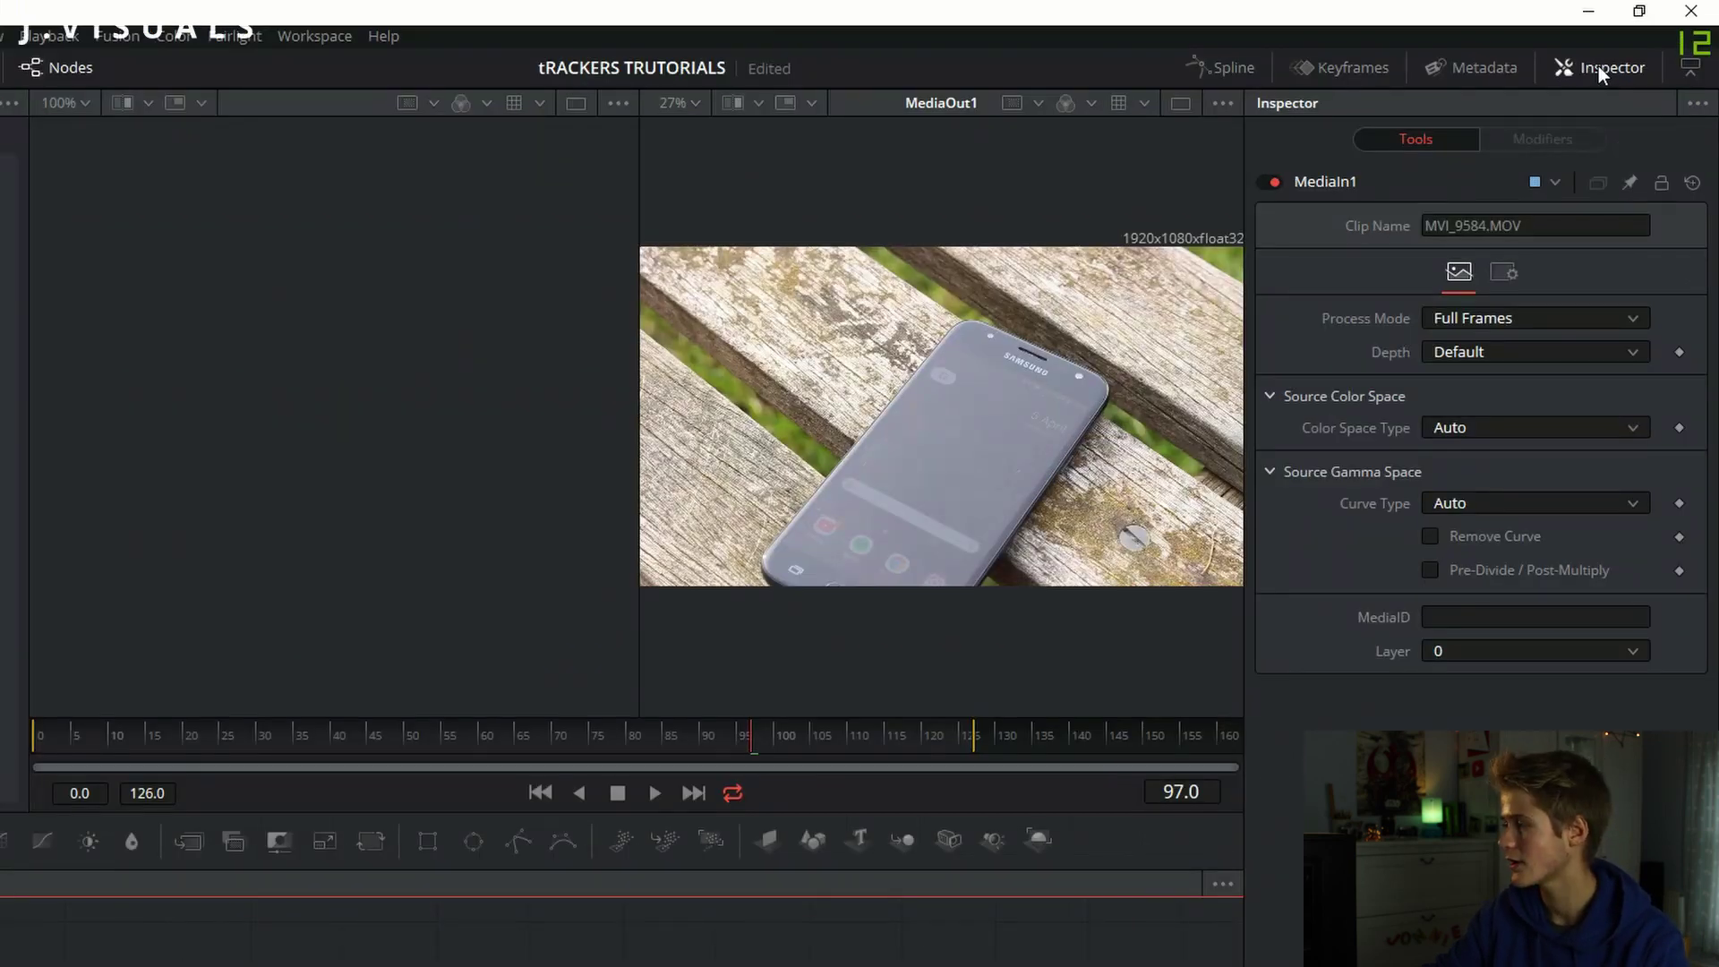
pyautogui.click(1482, 67)
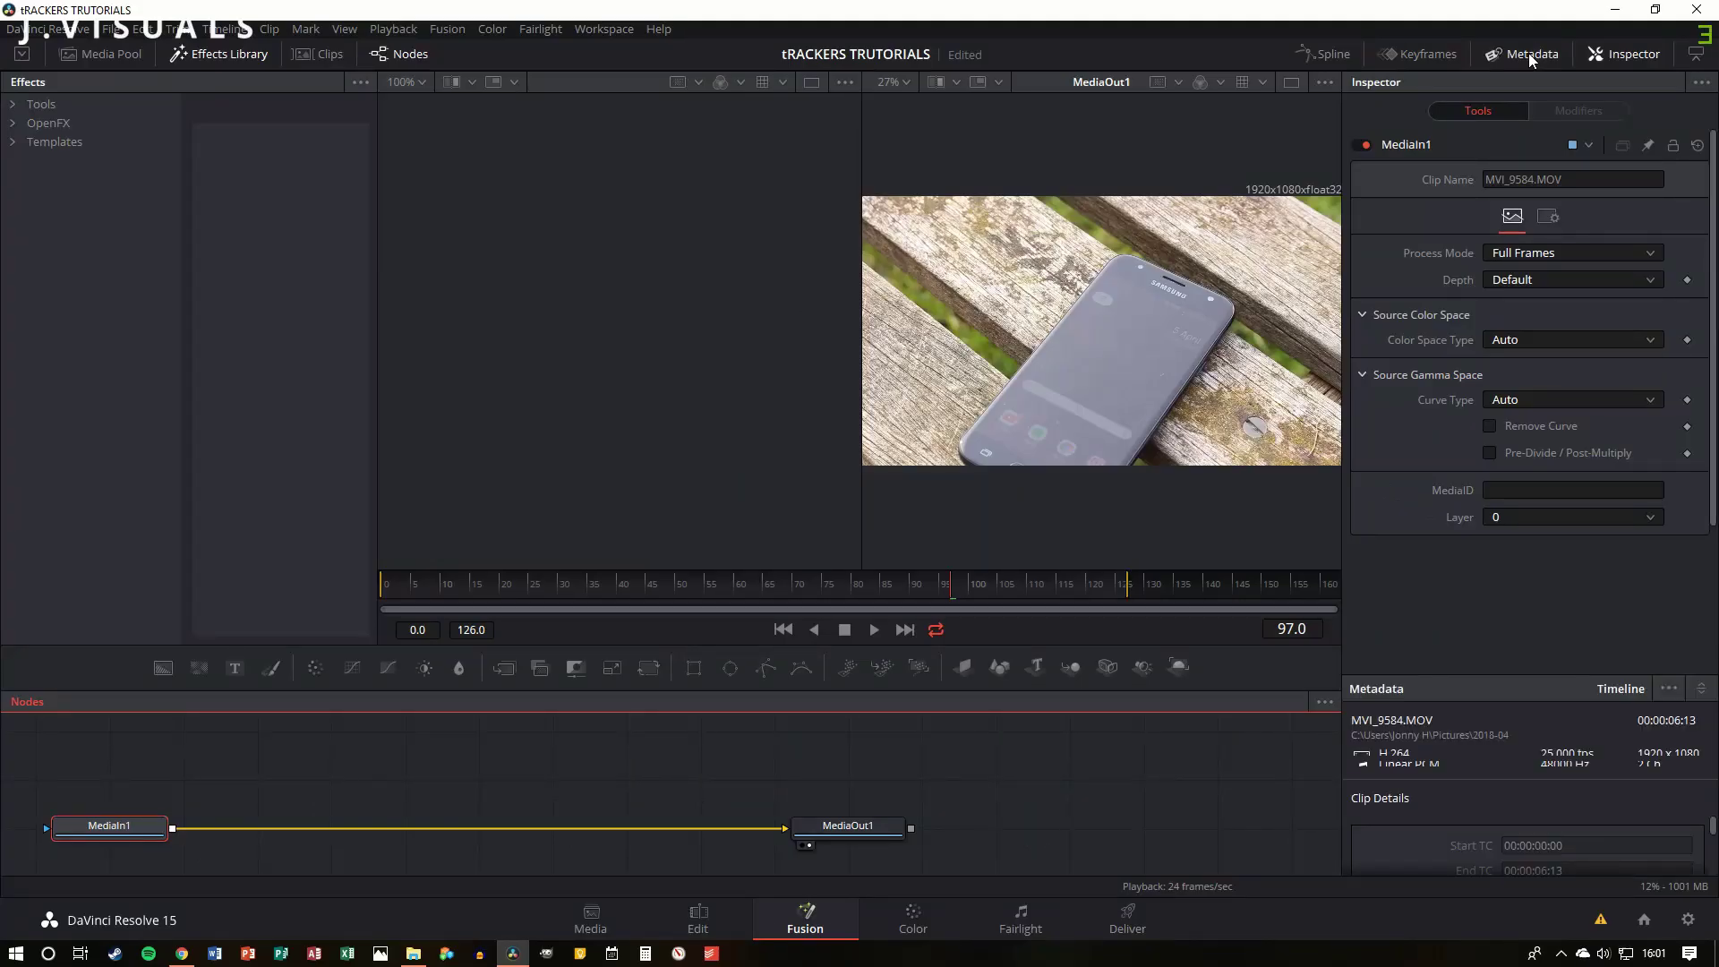
pyautogui.click(1530, 59)
pyautogui.click(1438, 58)
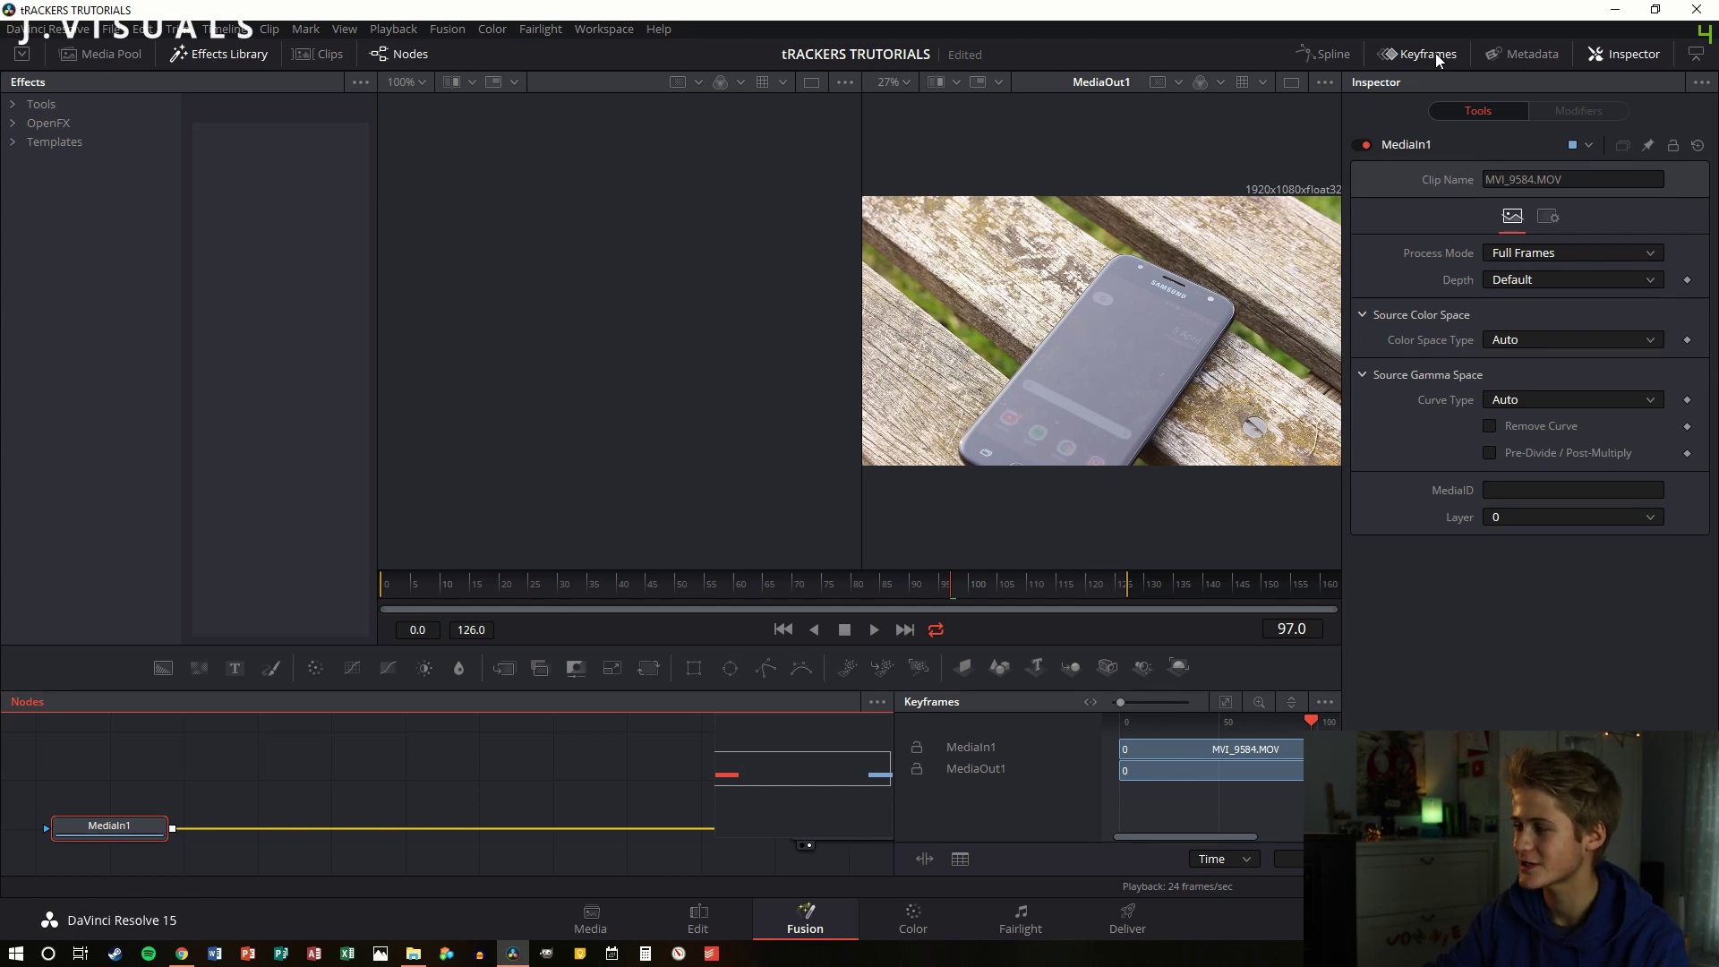
pyautogui.click(1437, 59)
pyautogui.click(1340, 56)
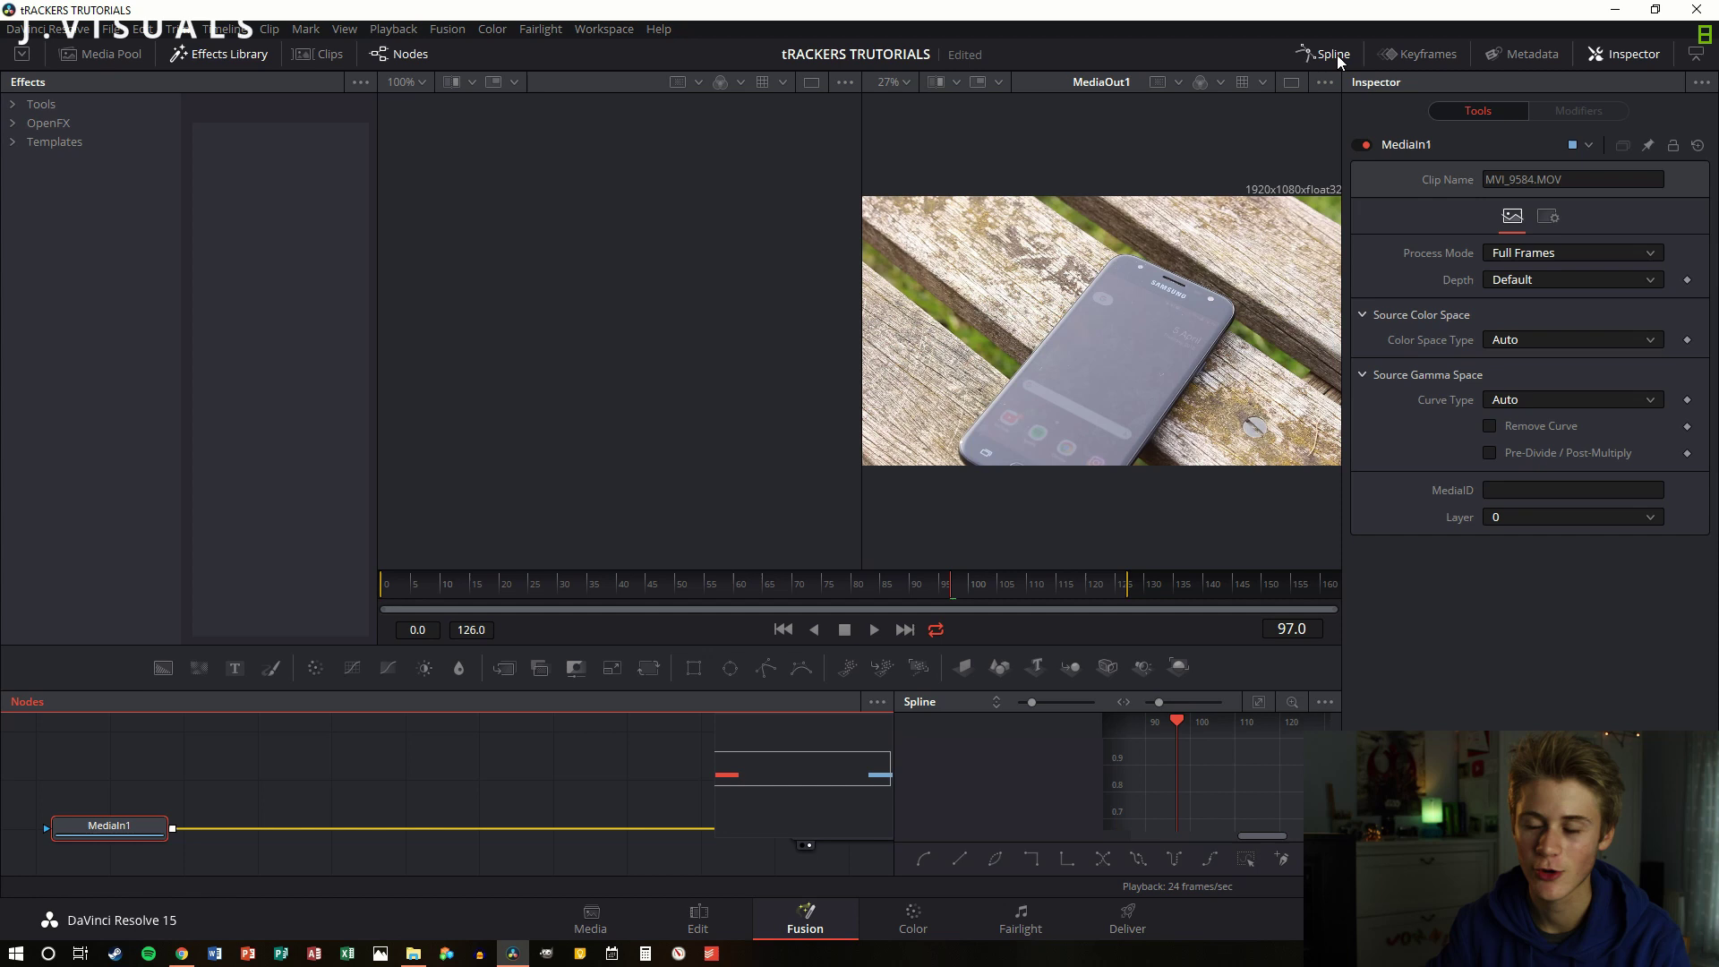
# - Hide the spline editor, rewind to frame 0, and drop a Planar Tracker between MediaIn1 and MediaOut1
pyautogui.click(1336, 55)
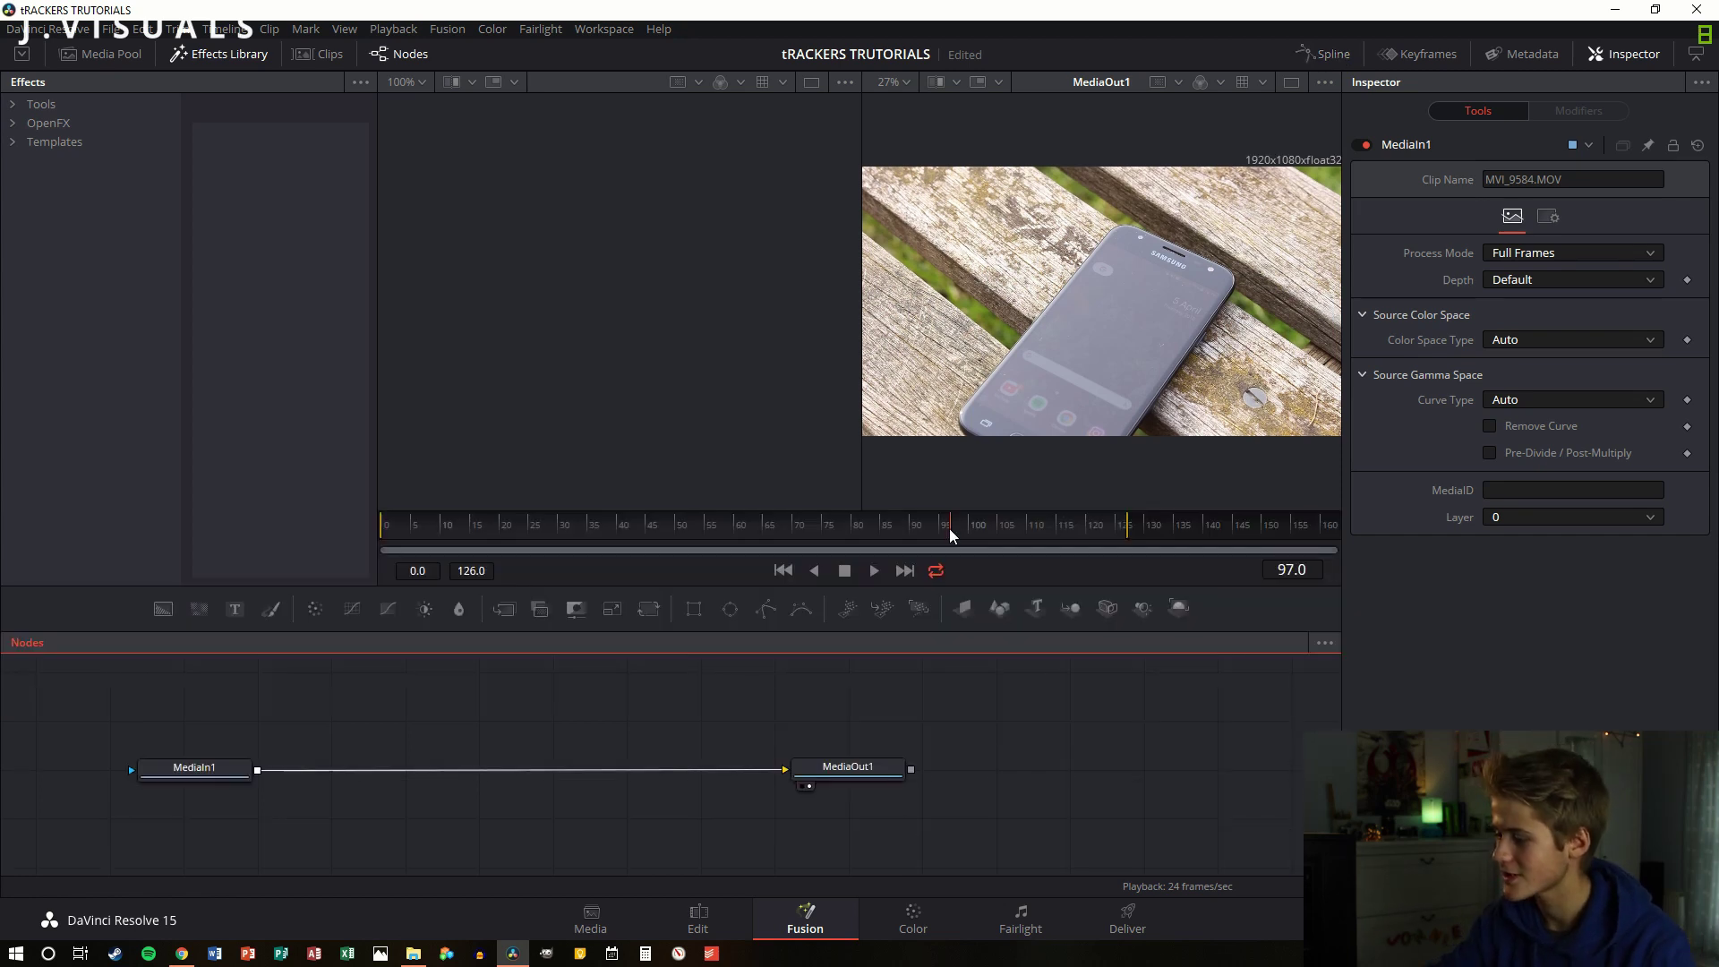
pyautogui.moveTo(950, 530); pyautogui.dragTo(373, 541)
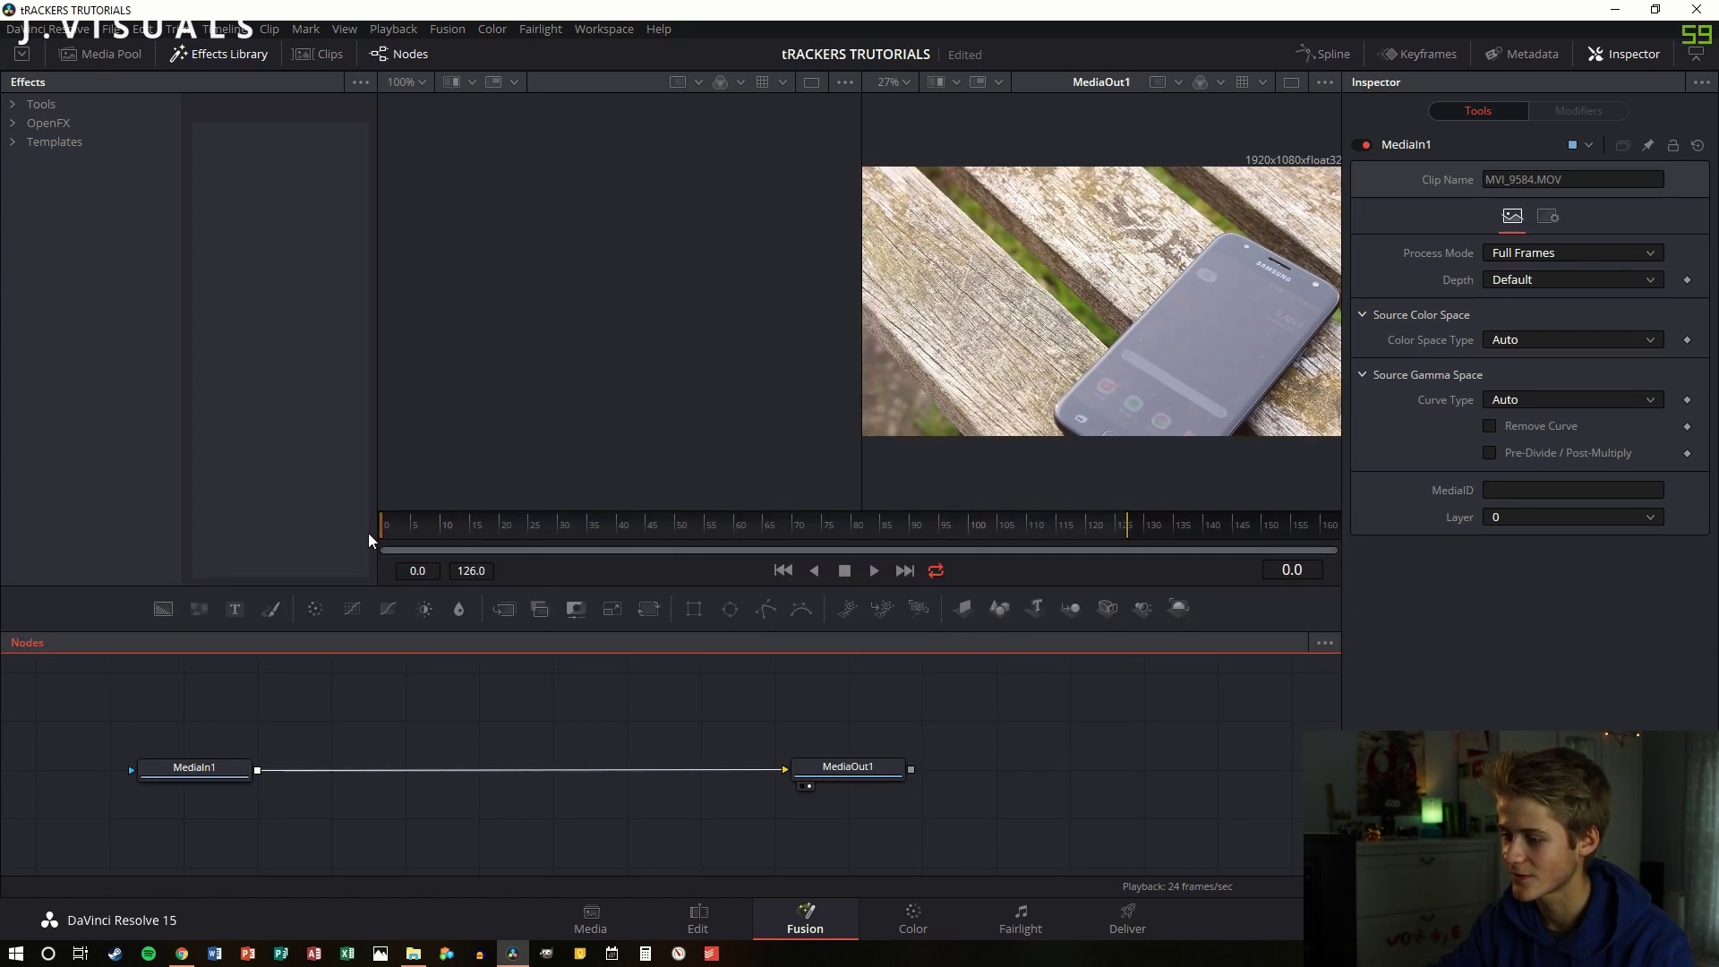
pyautogui.click(13, 105)
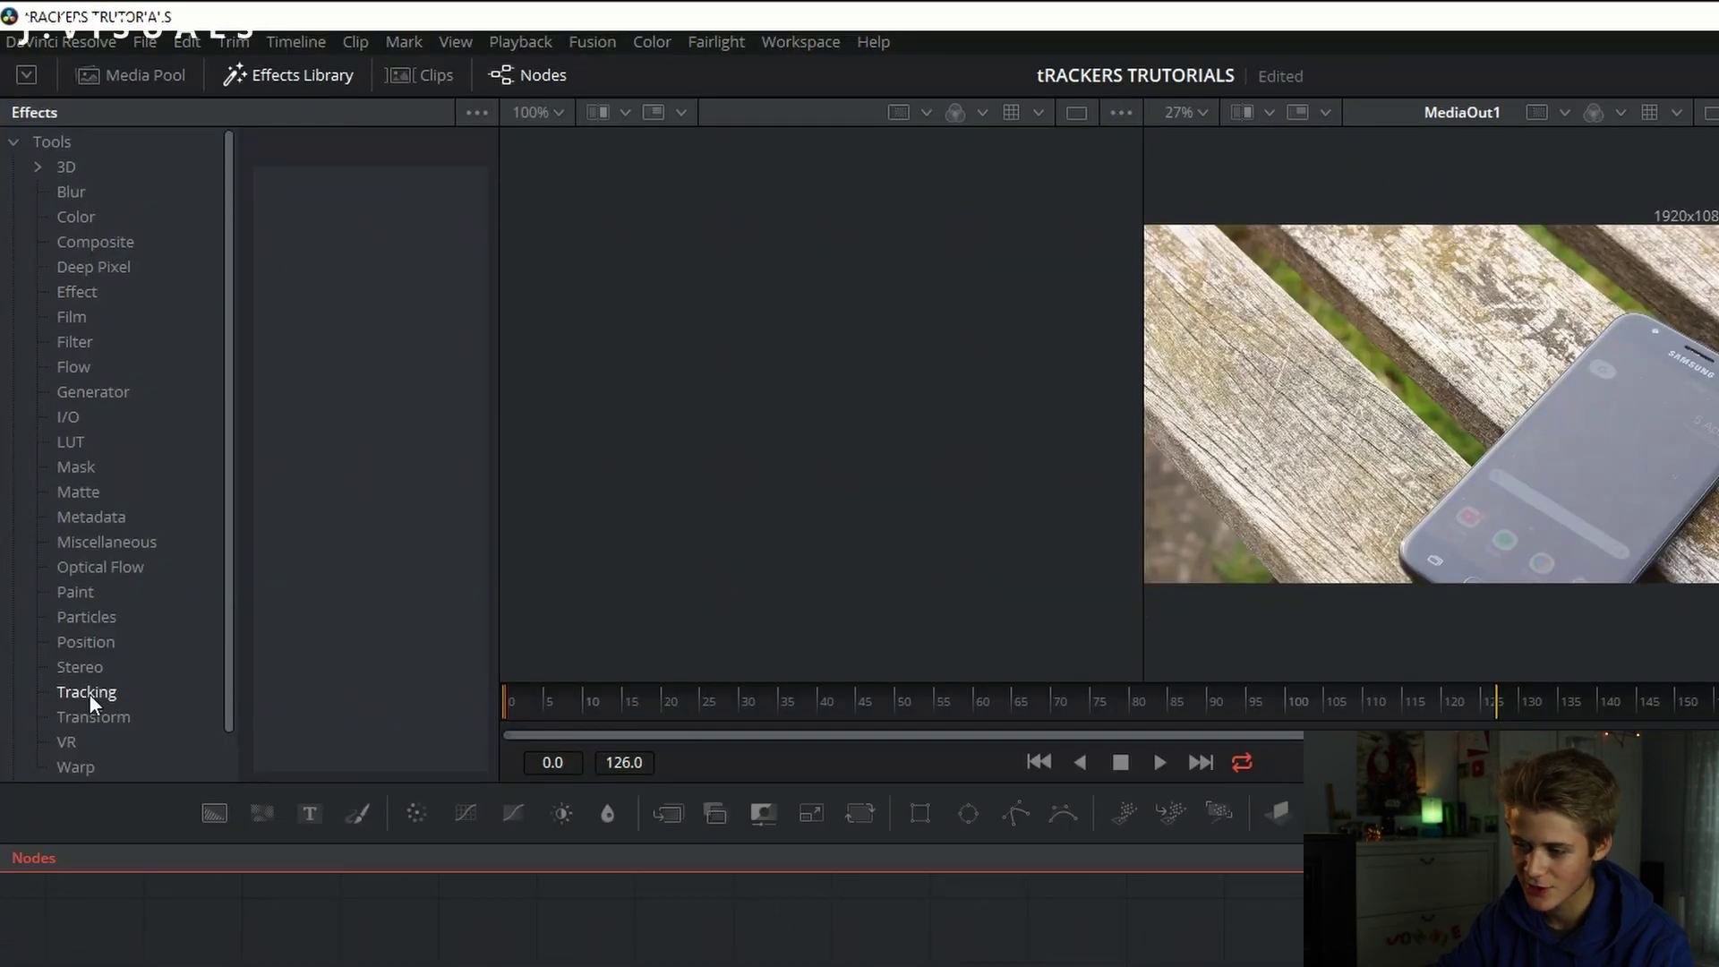
pyautogui.click(87, 692)
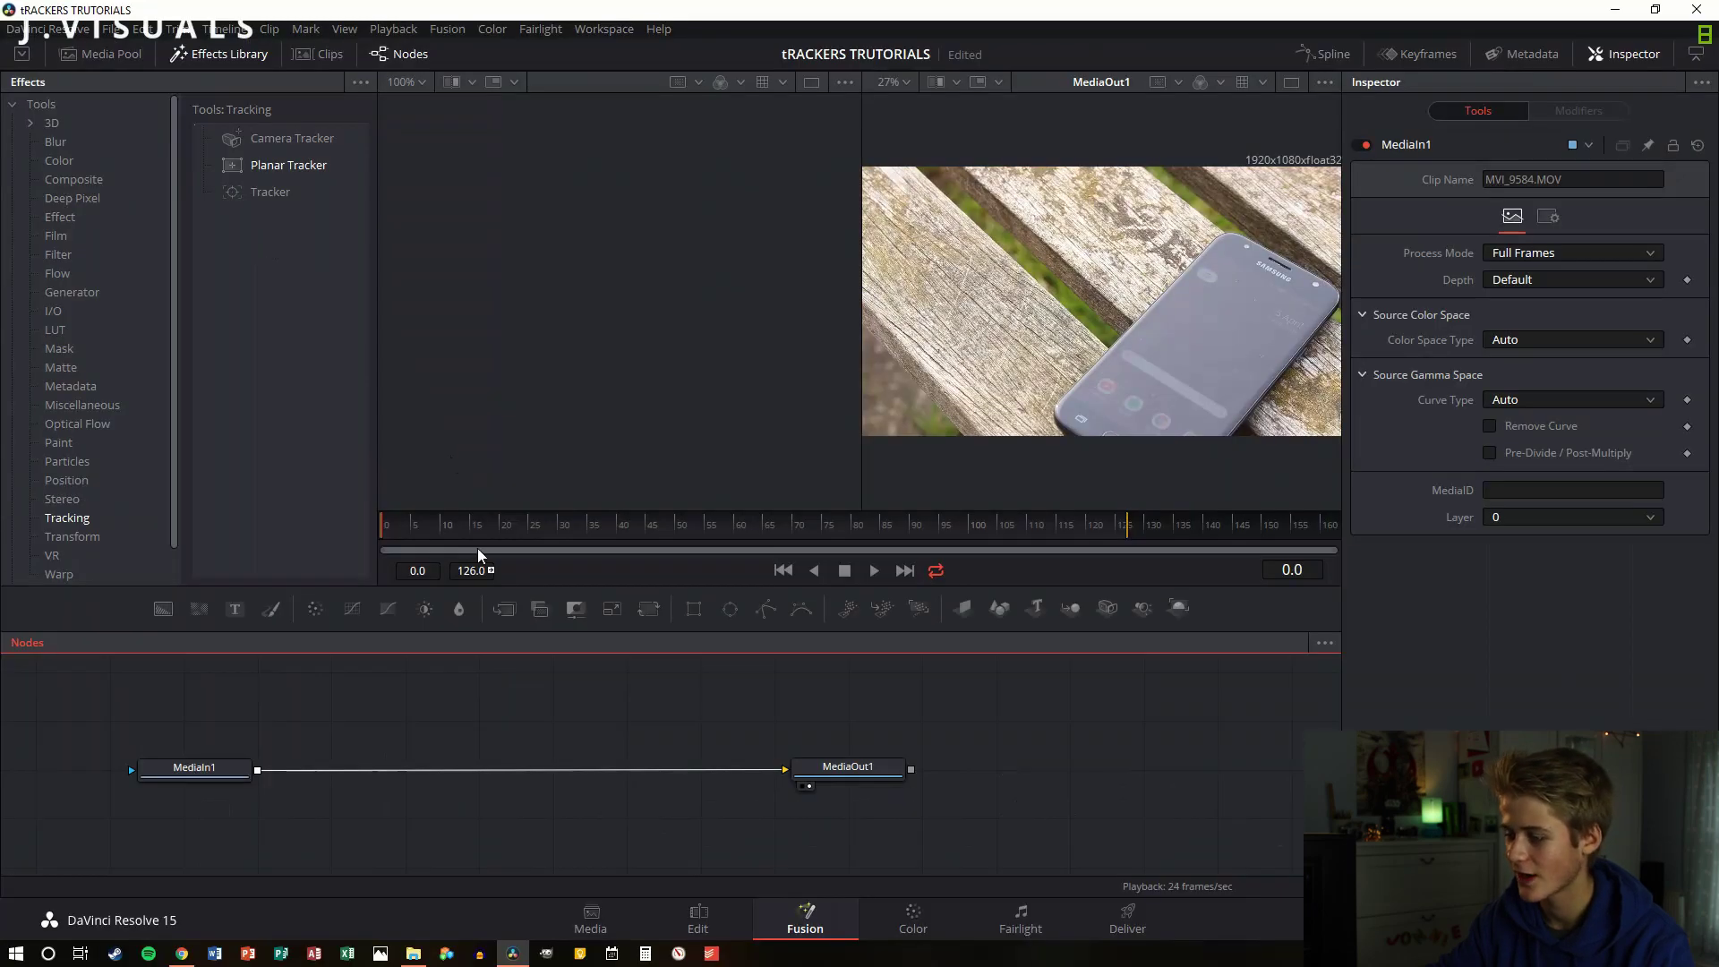
pyautogui.moveTo(479, 556); pyautogui.dragTo(502, 772)
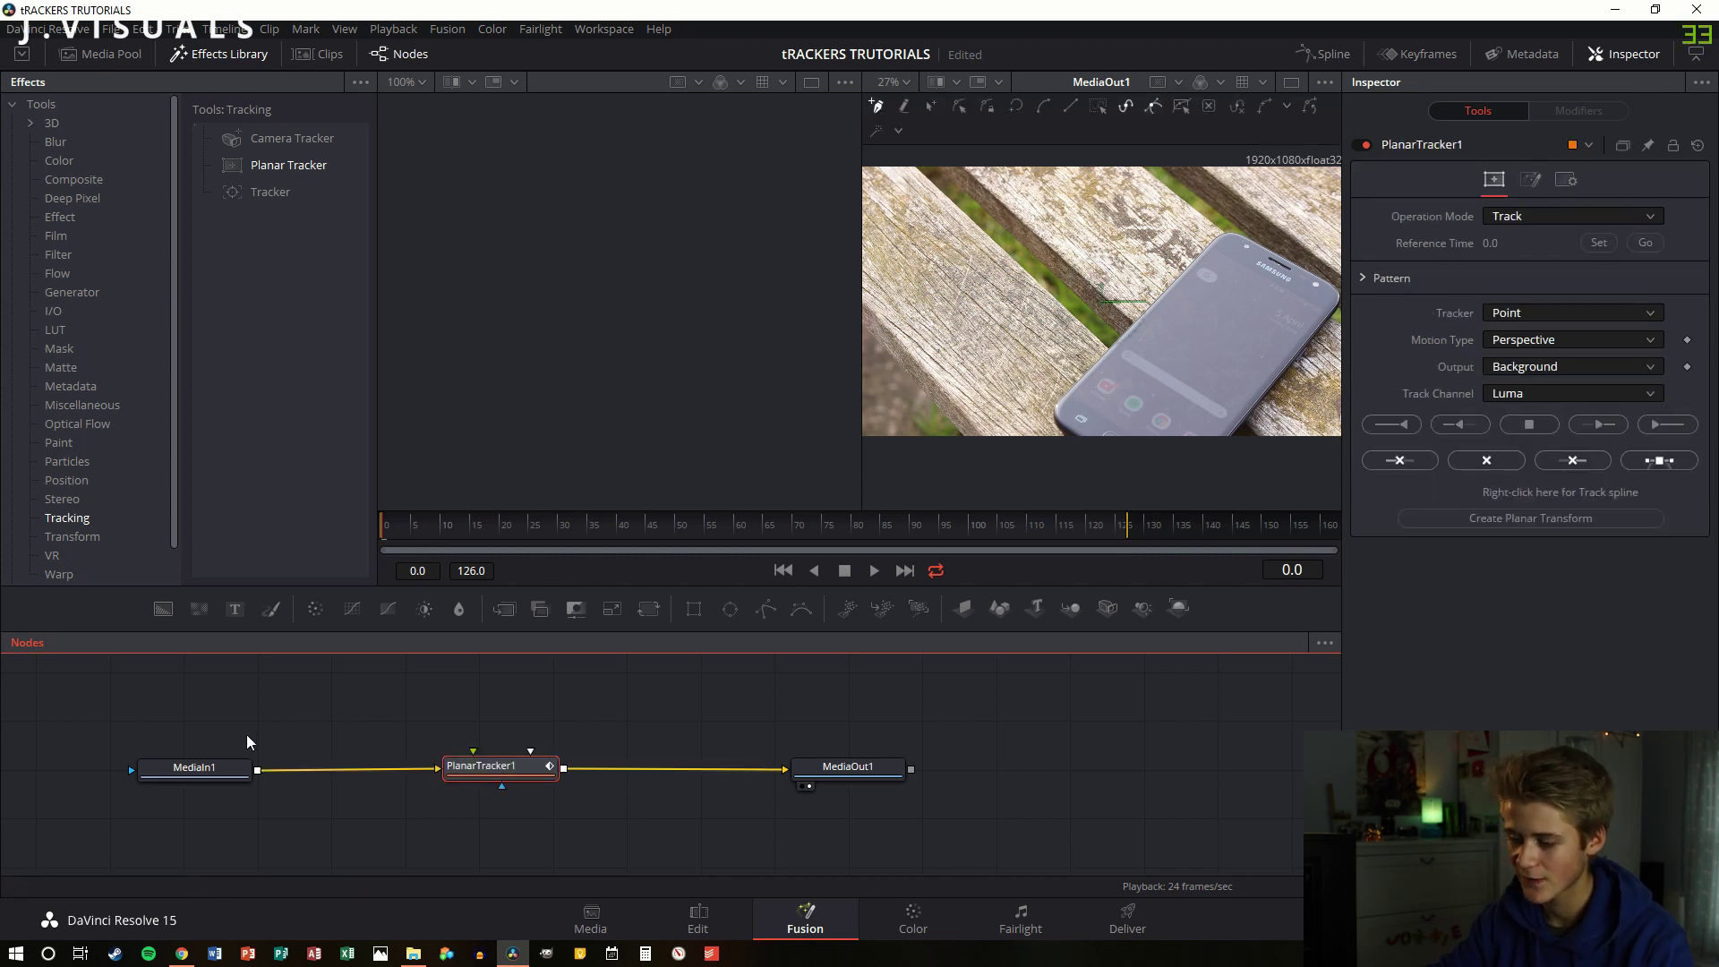
# - Reposition MediaIn1 and MediaOut1 neatly on either side of the tracker node
pyautogui.moveTo(194, 766); pyautogui.dragTo(121, 774)
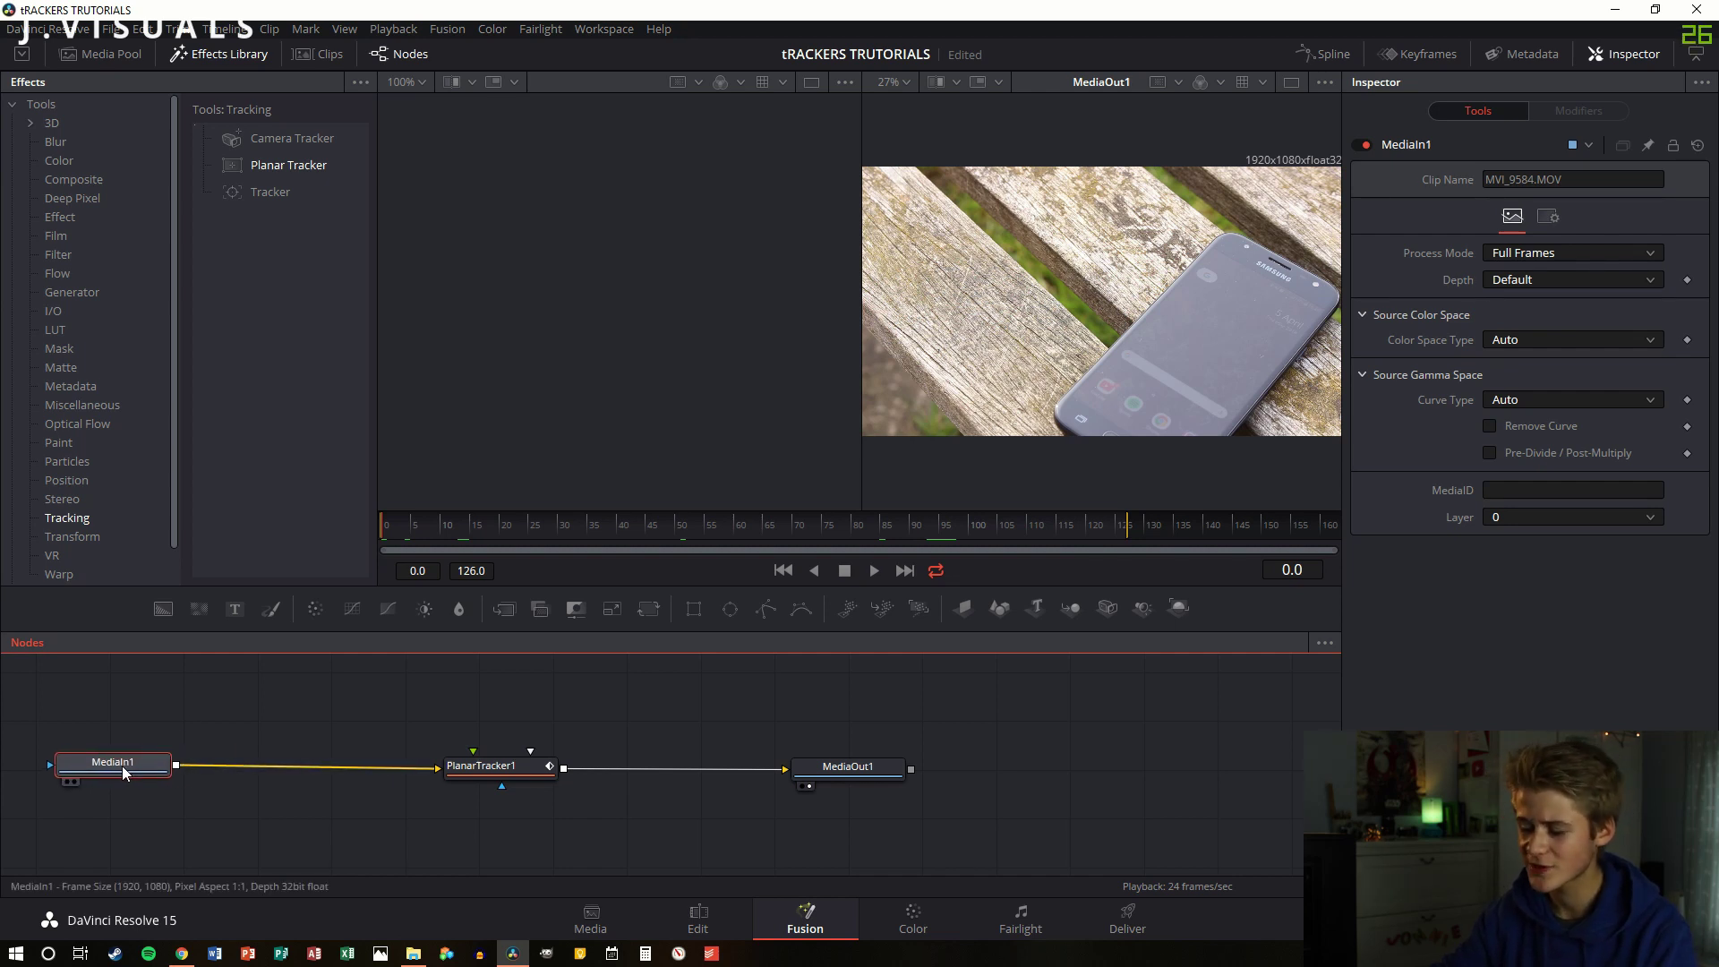
pyautogui.moveTo(855, 779); pyautogui.dragTo(987, 764)
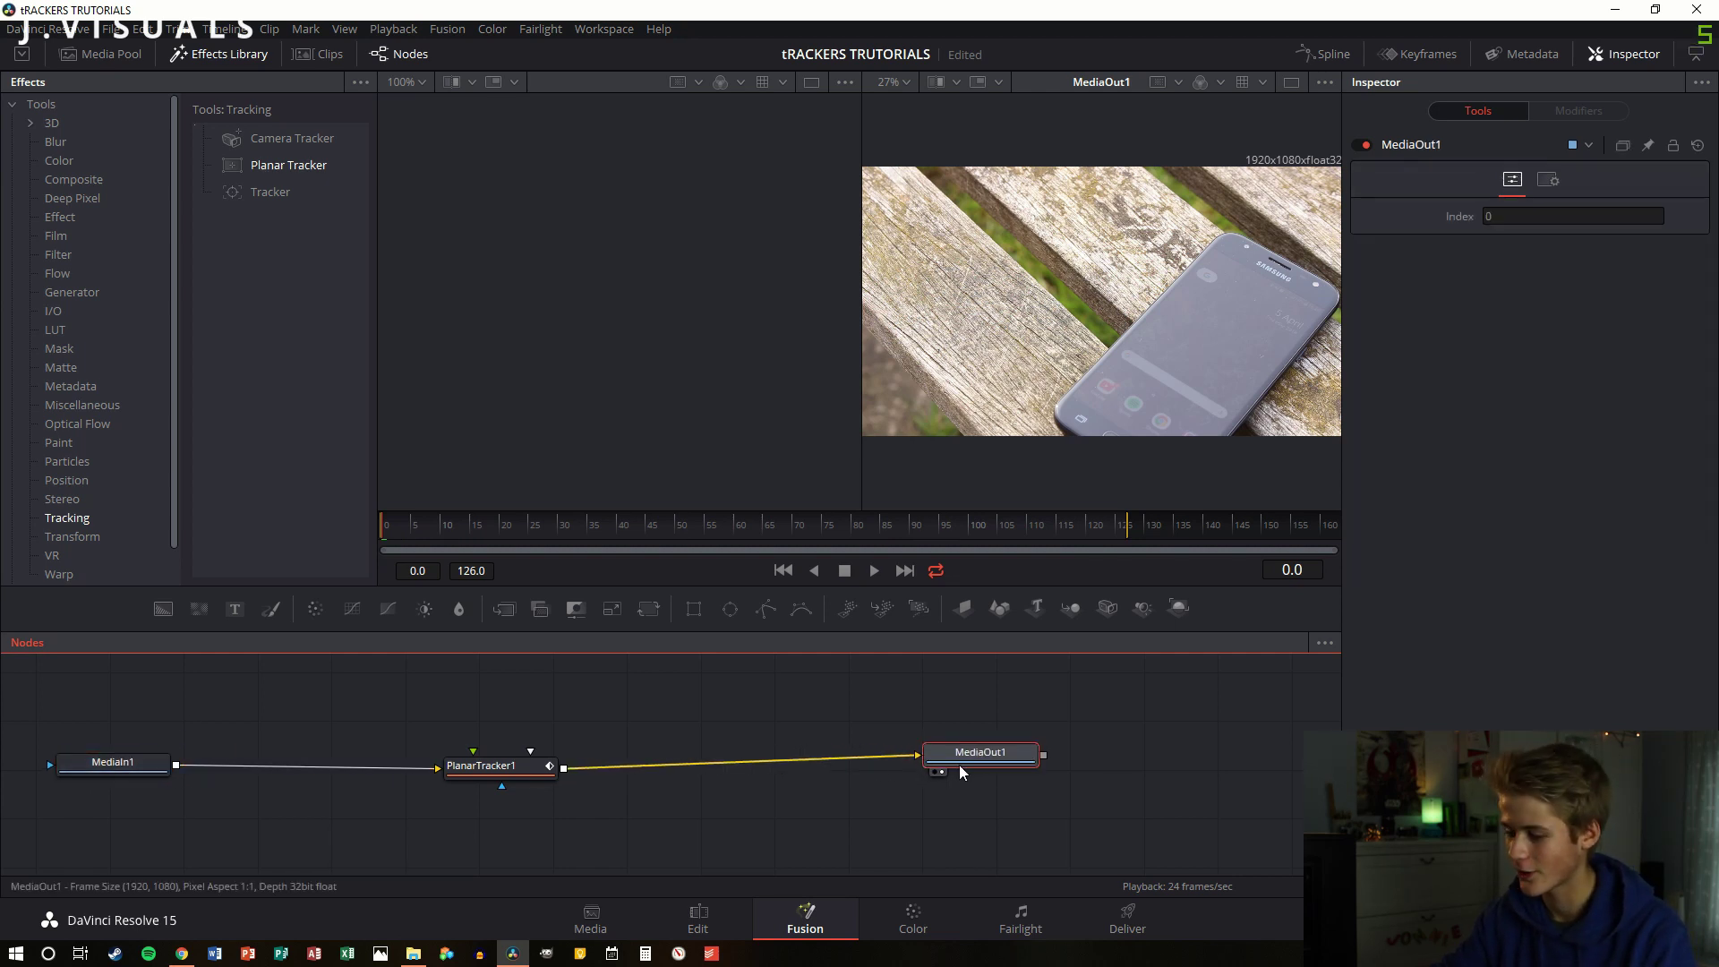
pyautogui.moveTo(161, 775); pyautogui.dragTo(204, 781)
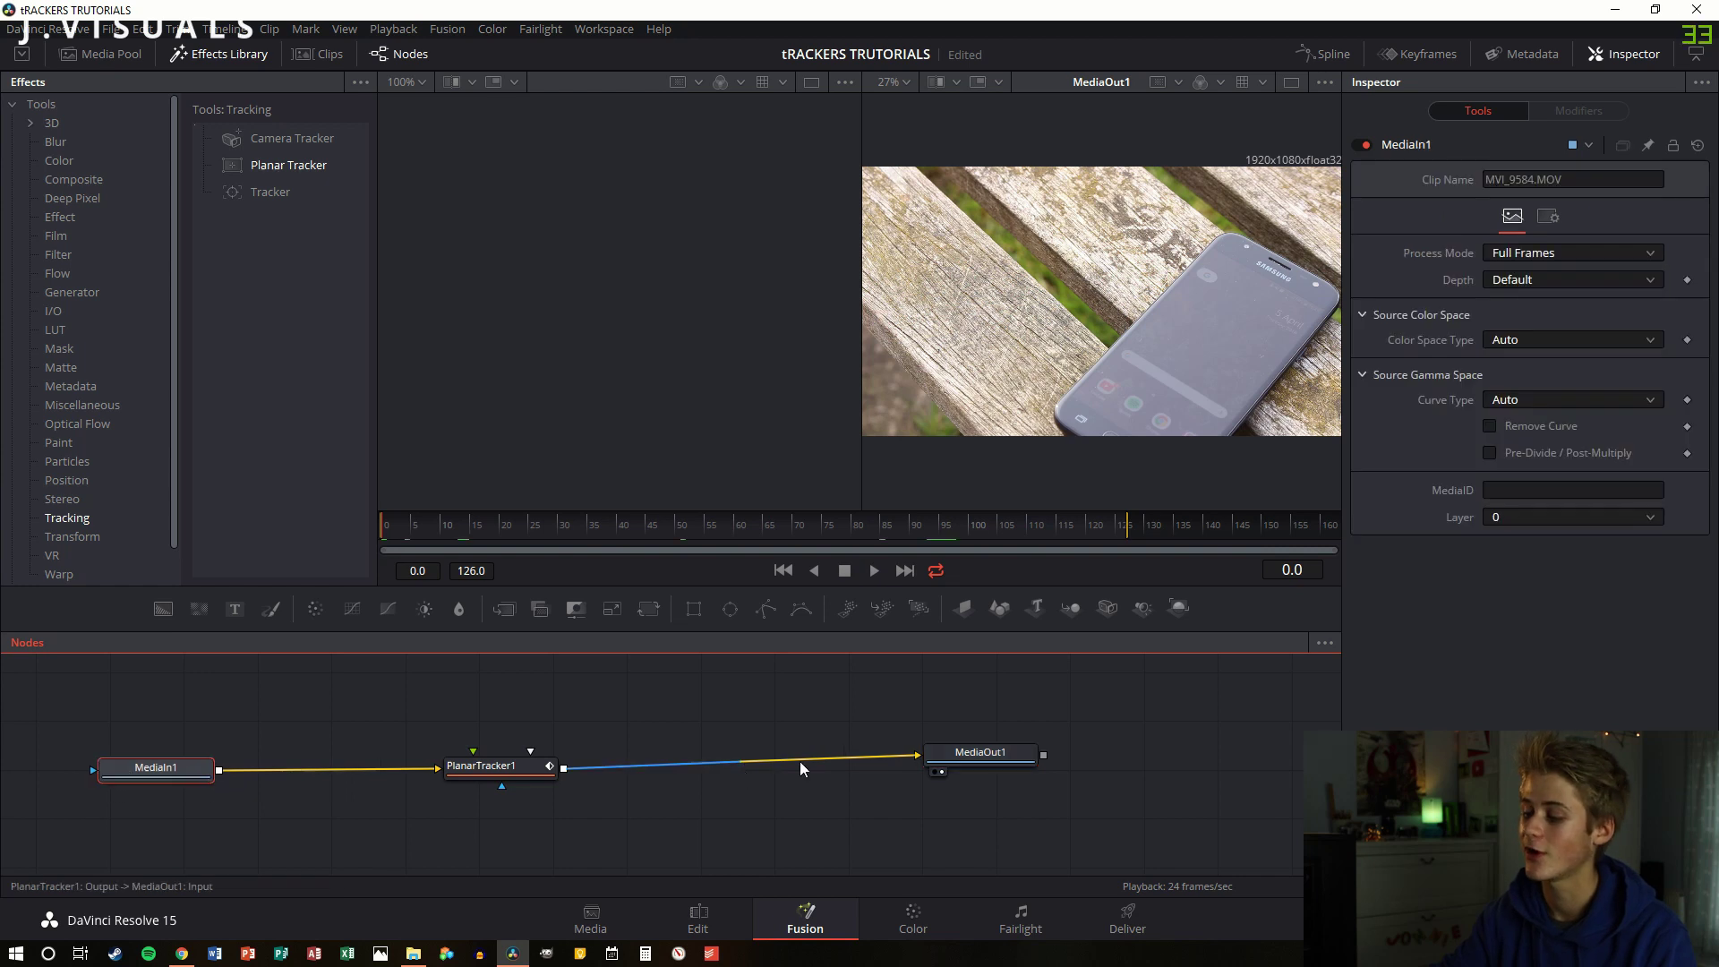
pyautogui.moveTo(992, 759); pyautogui.dragTo(883, 766)
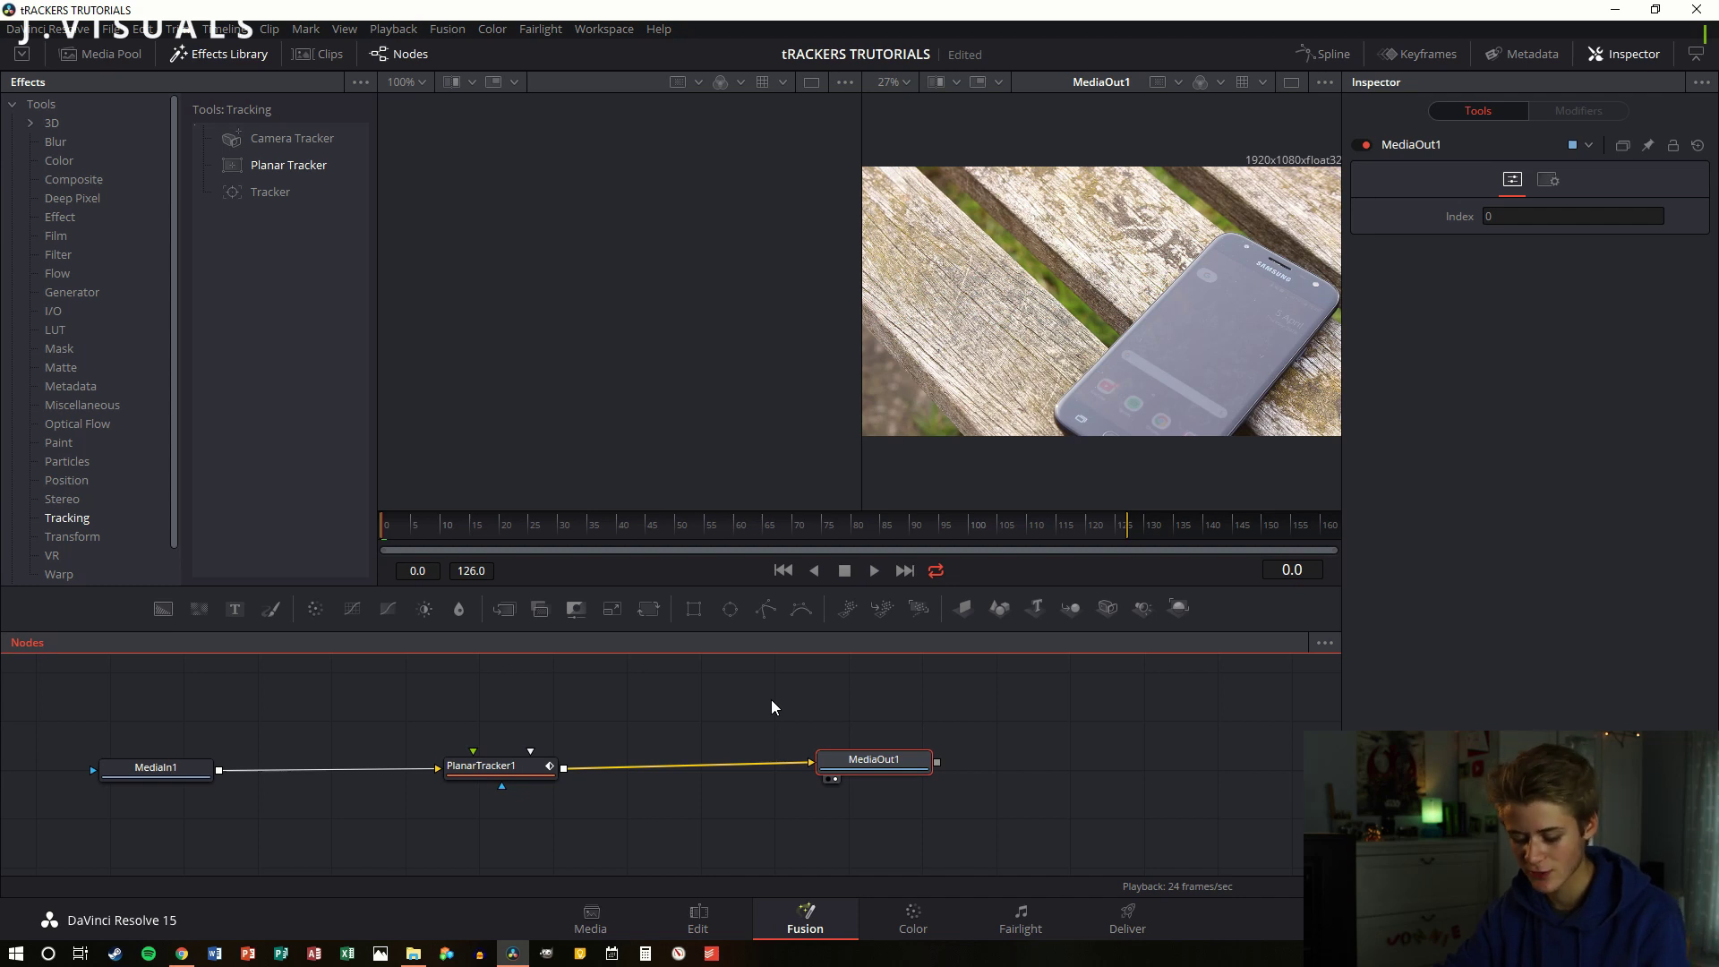
# - Search the Select Tool dialog for 'track' then 'PLANAR', then close it to reveal PlanarTracker1's settings
pyautogui.hotkey('shift', 'space')
pyautogui.write('track')
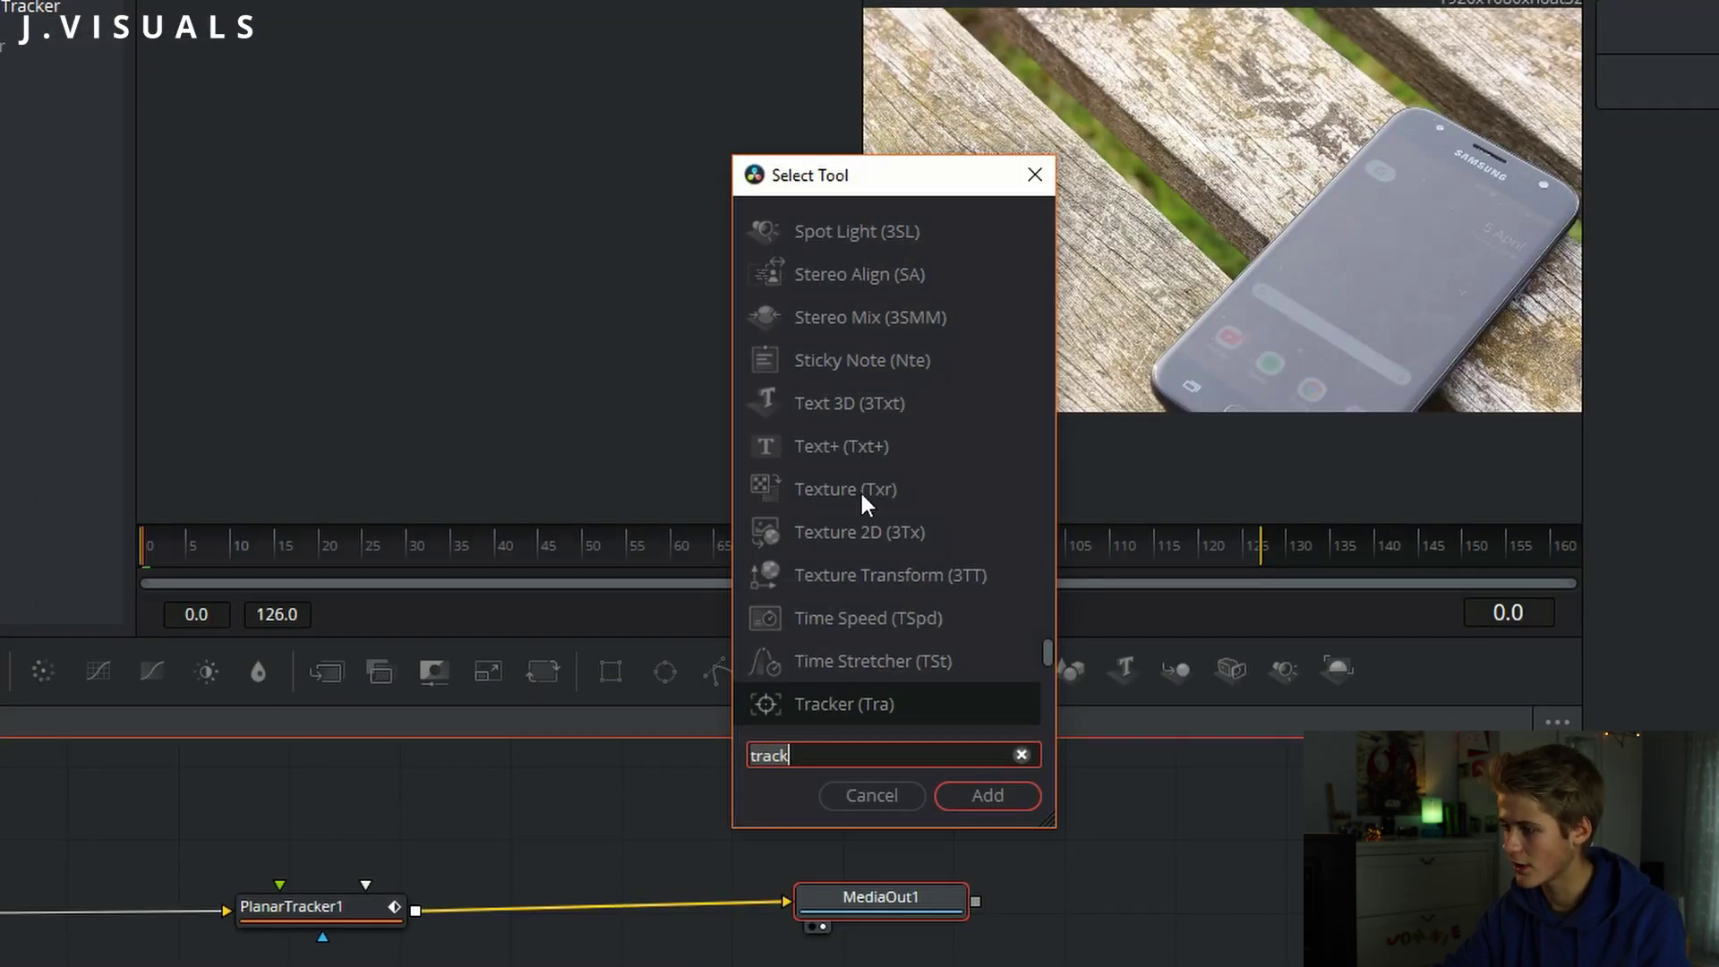
pyautogui.press('BackSpace')
pyautogui.press('BackSpace')
pyautogui.press('BackSpace')
pyautogui.press('BackSpace')
pyautogui.press('BackSpace')
pyautogui.write('P')
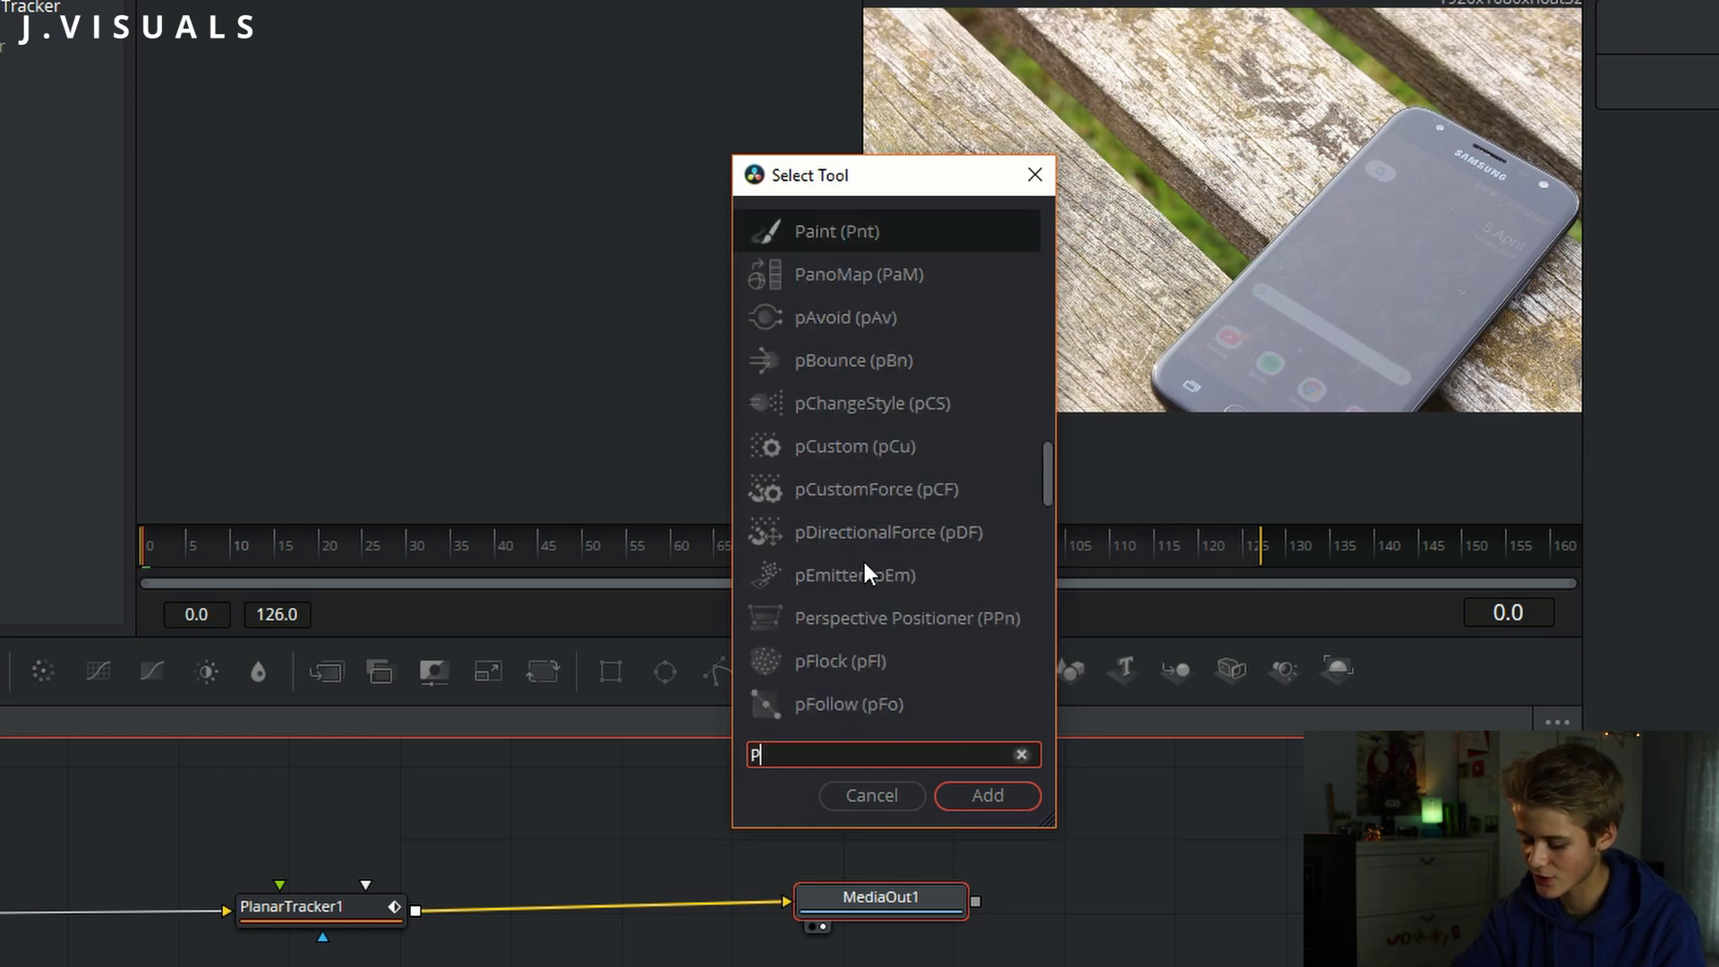
pyautogui.write('LANAR')
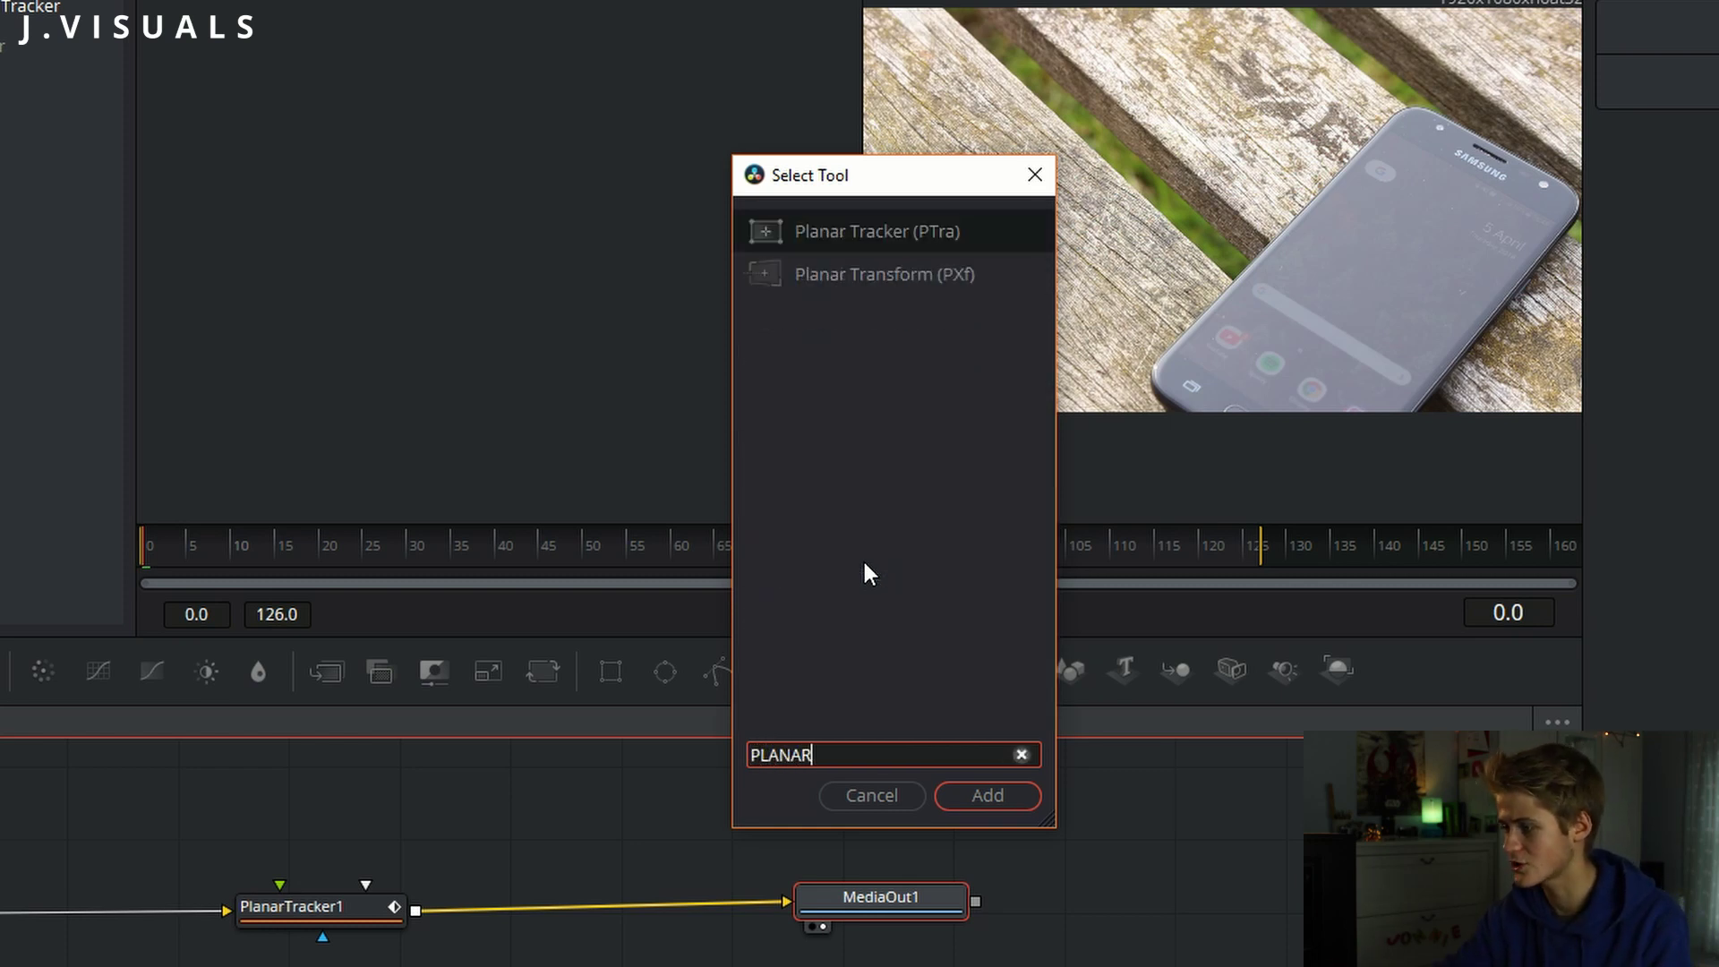
pyautogui.click(1035, 177)
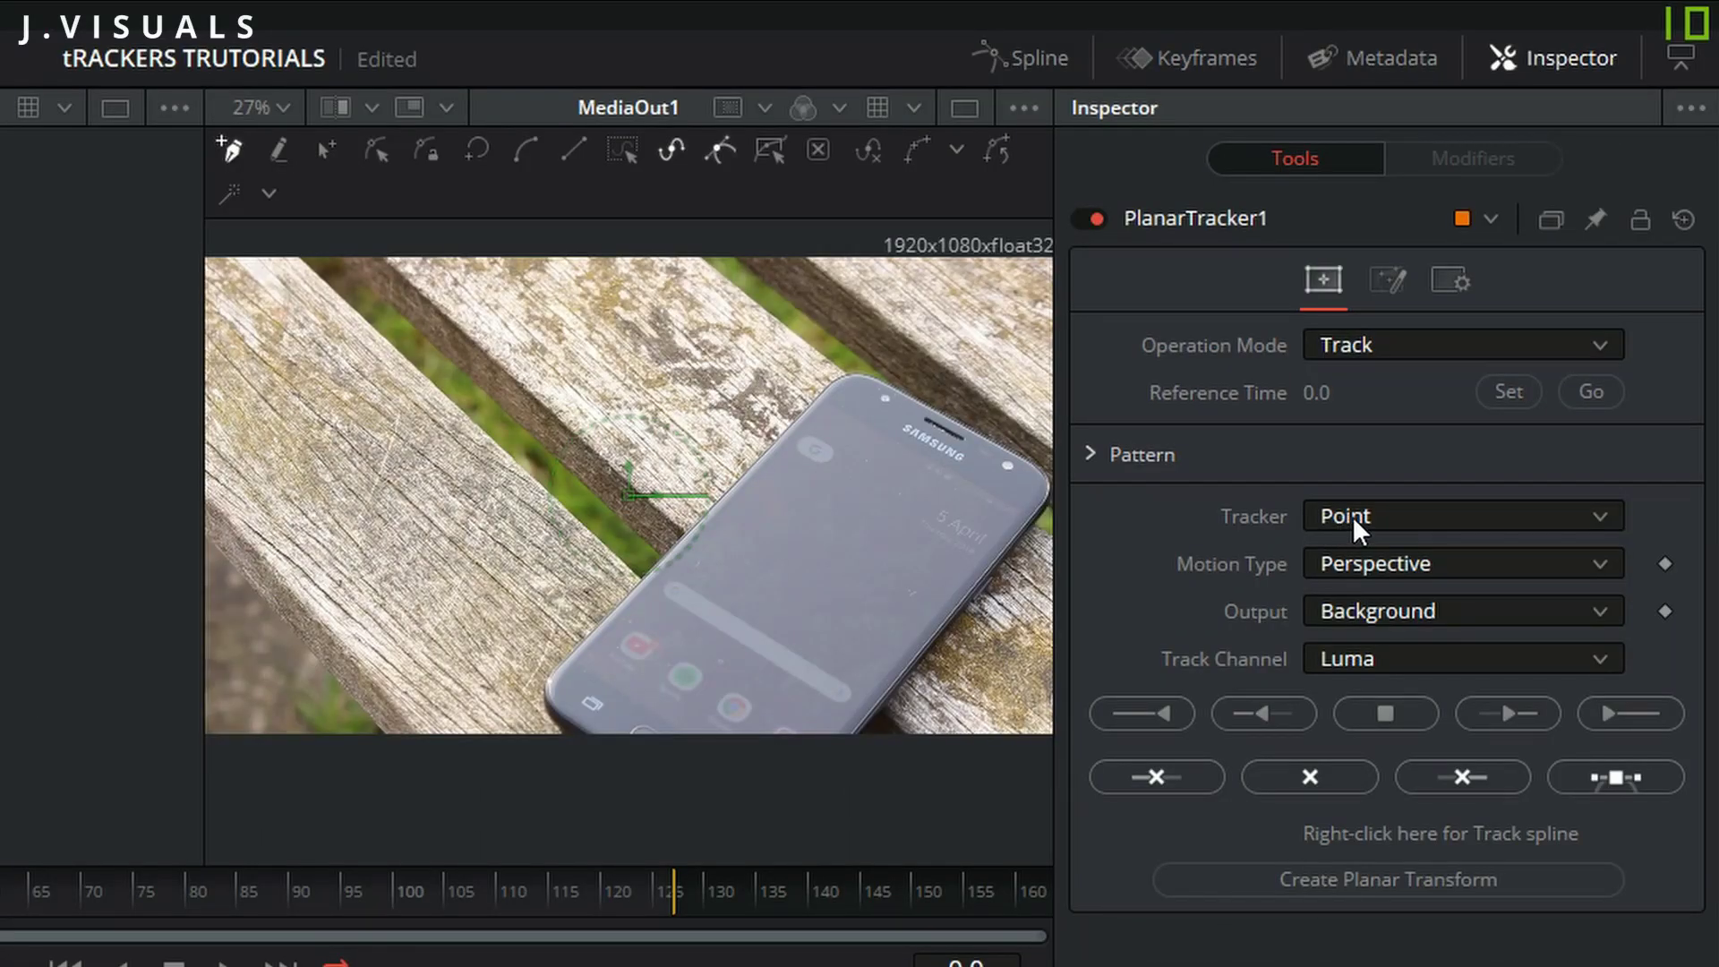
# - Choose Hybrid Point/Area tracking, then place points at the phone's five corners and close the polygon
pyautogui.click(1355, 522)
pyautogui.click(1363, 580)
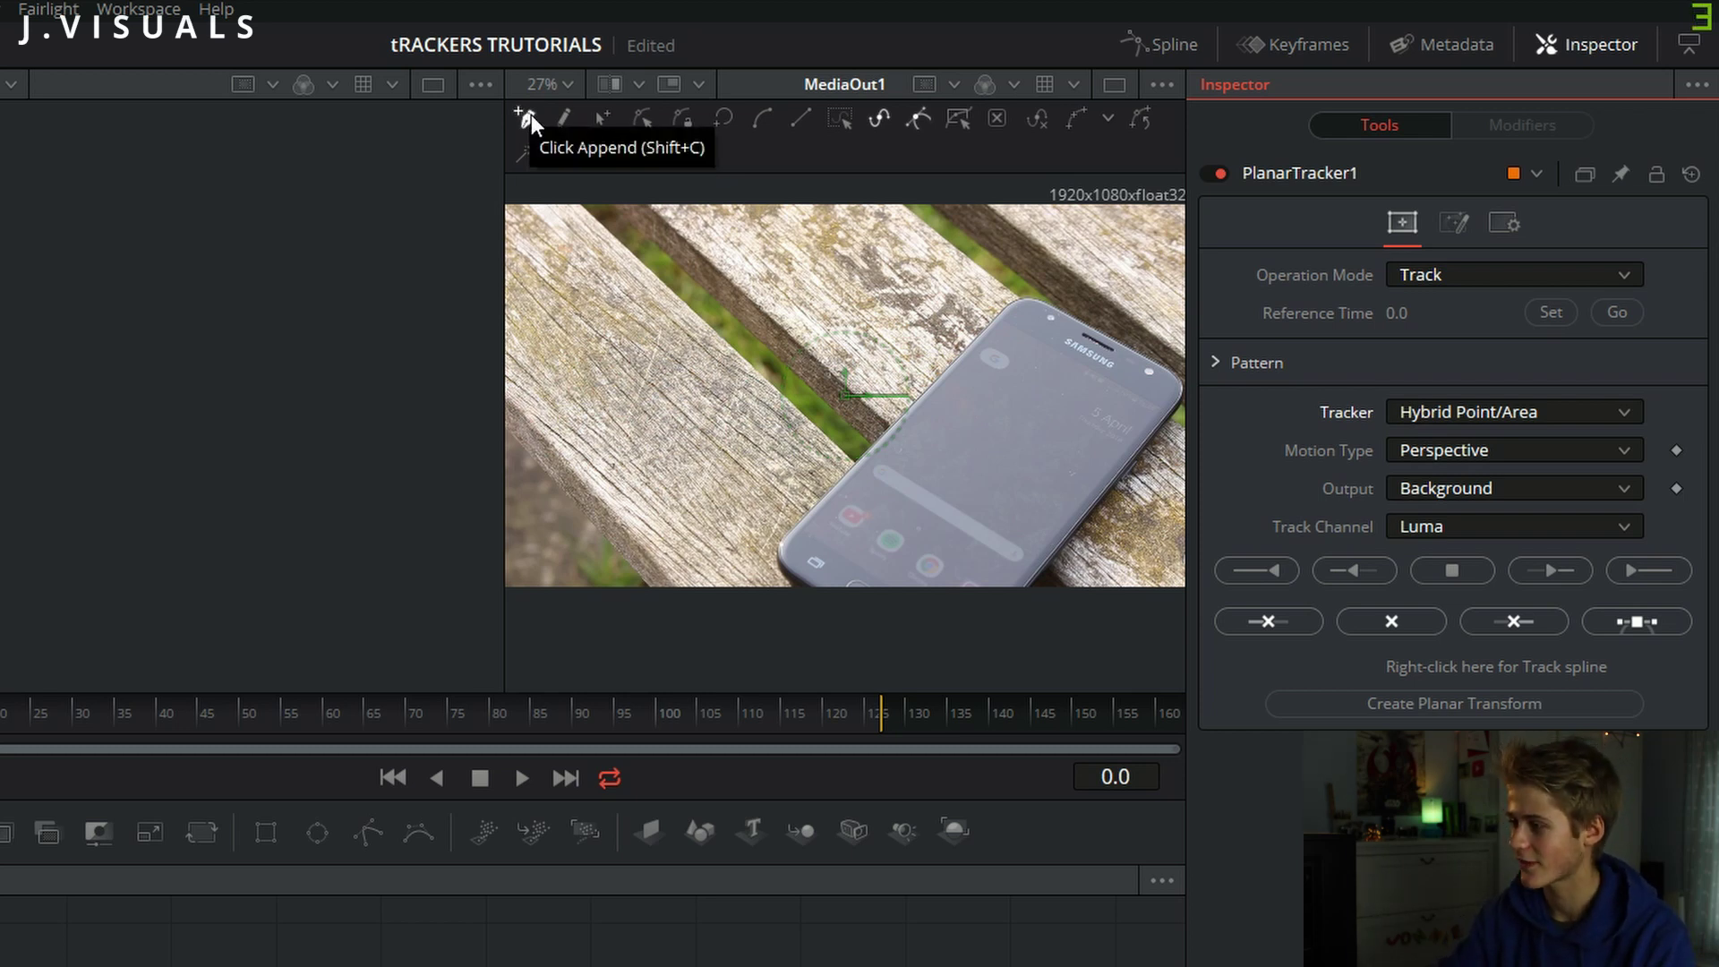
pyautogui.click(1028, 304)
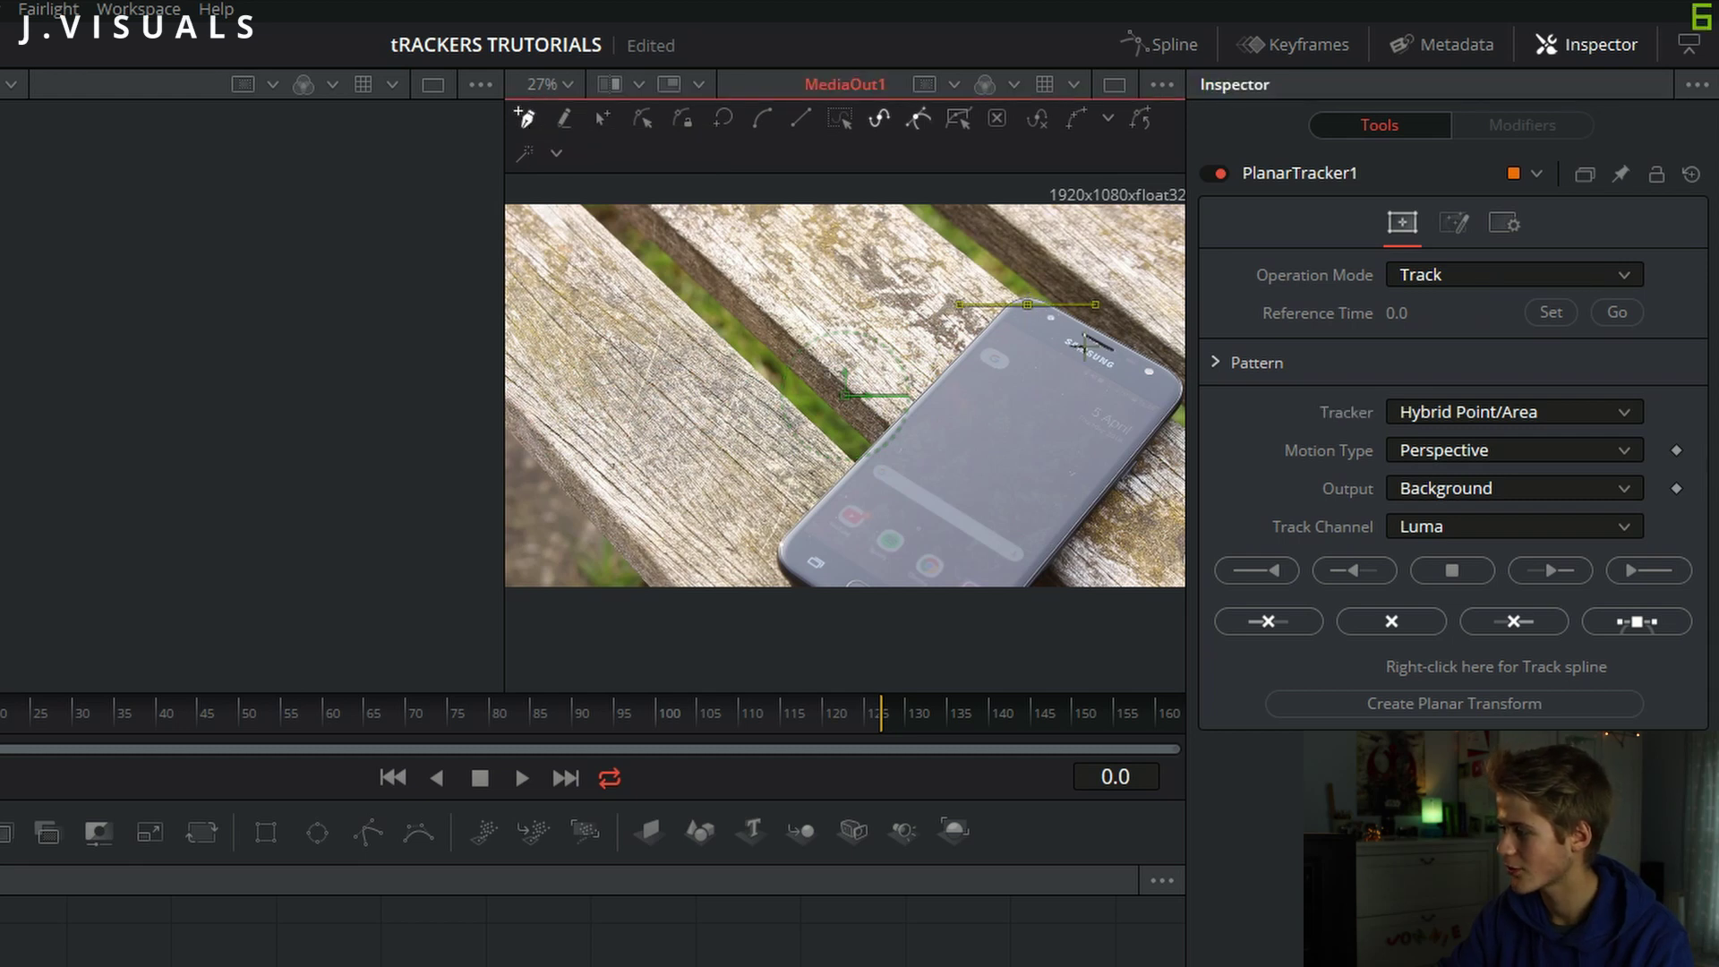
pyautogui.click(1175, 385)
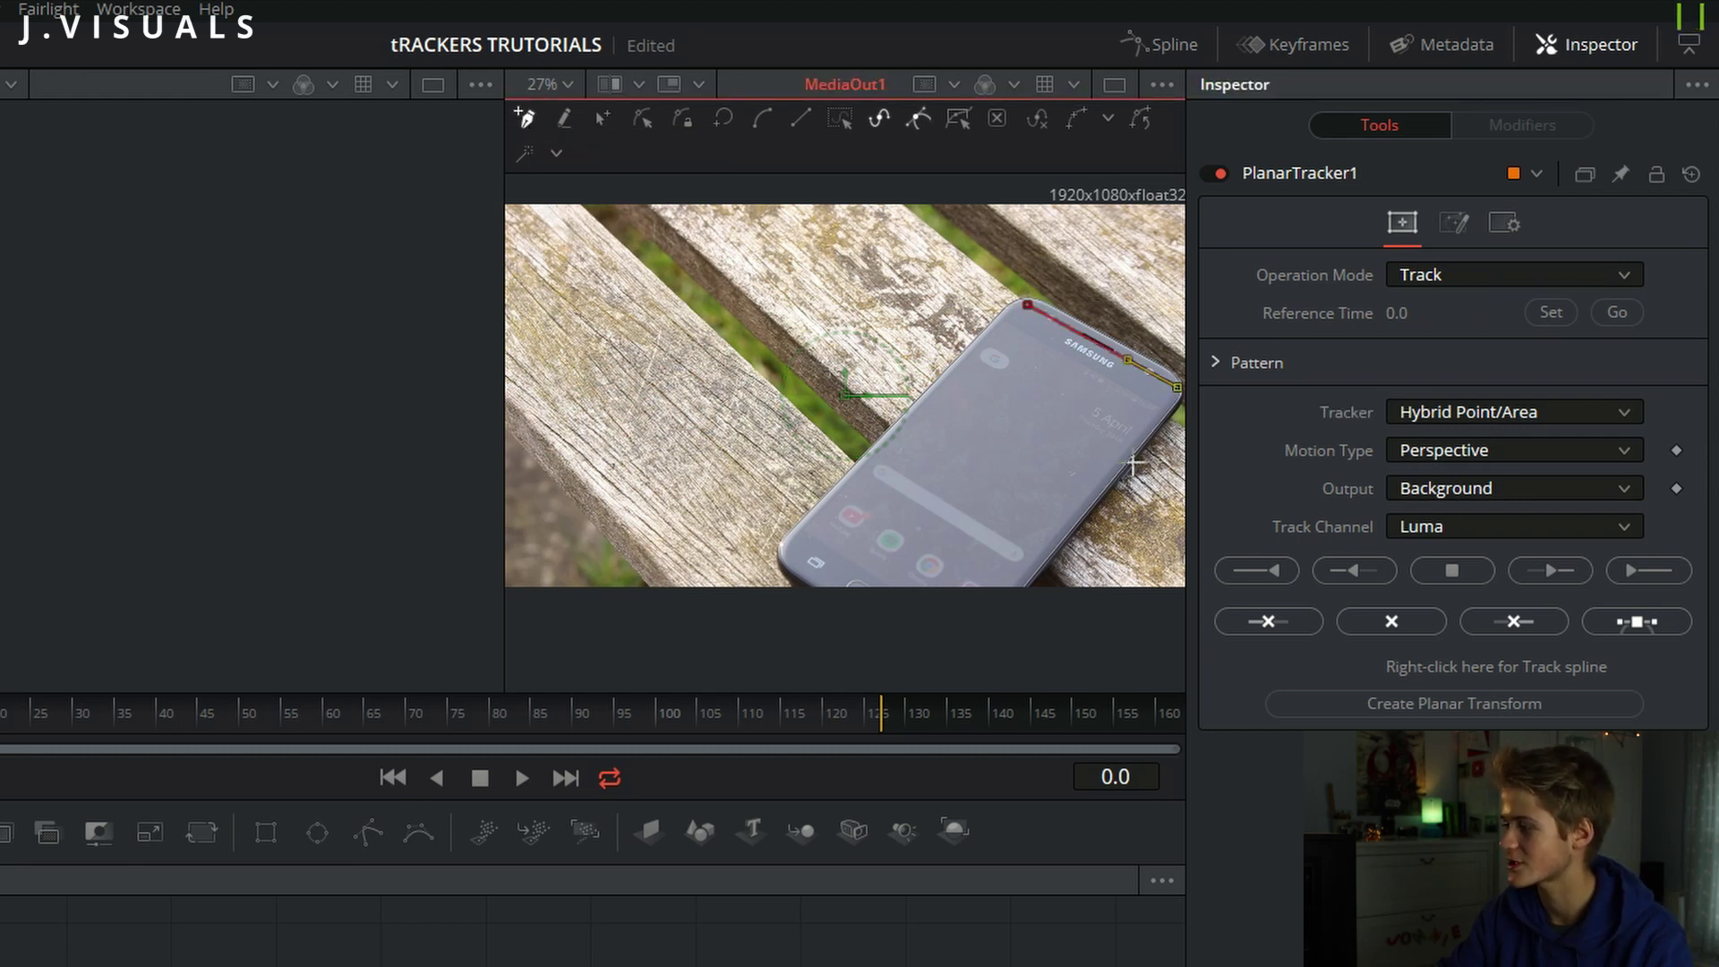
pyautogui.click(1017, 580)
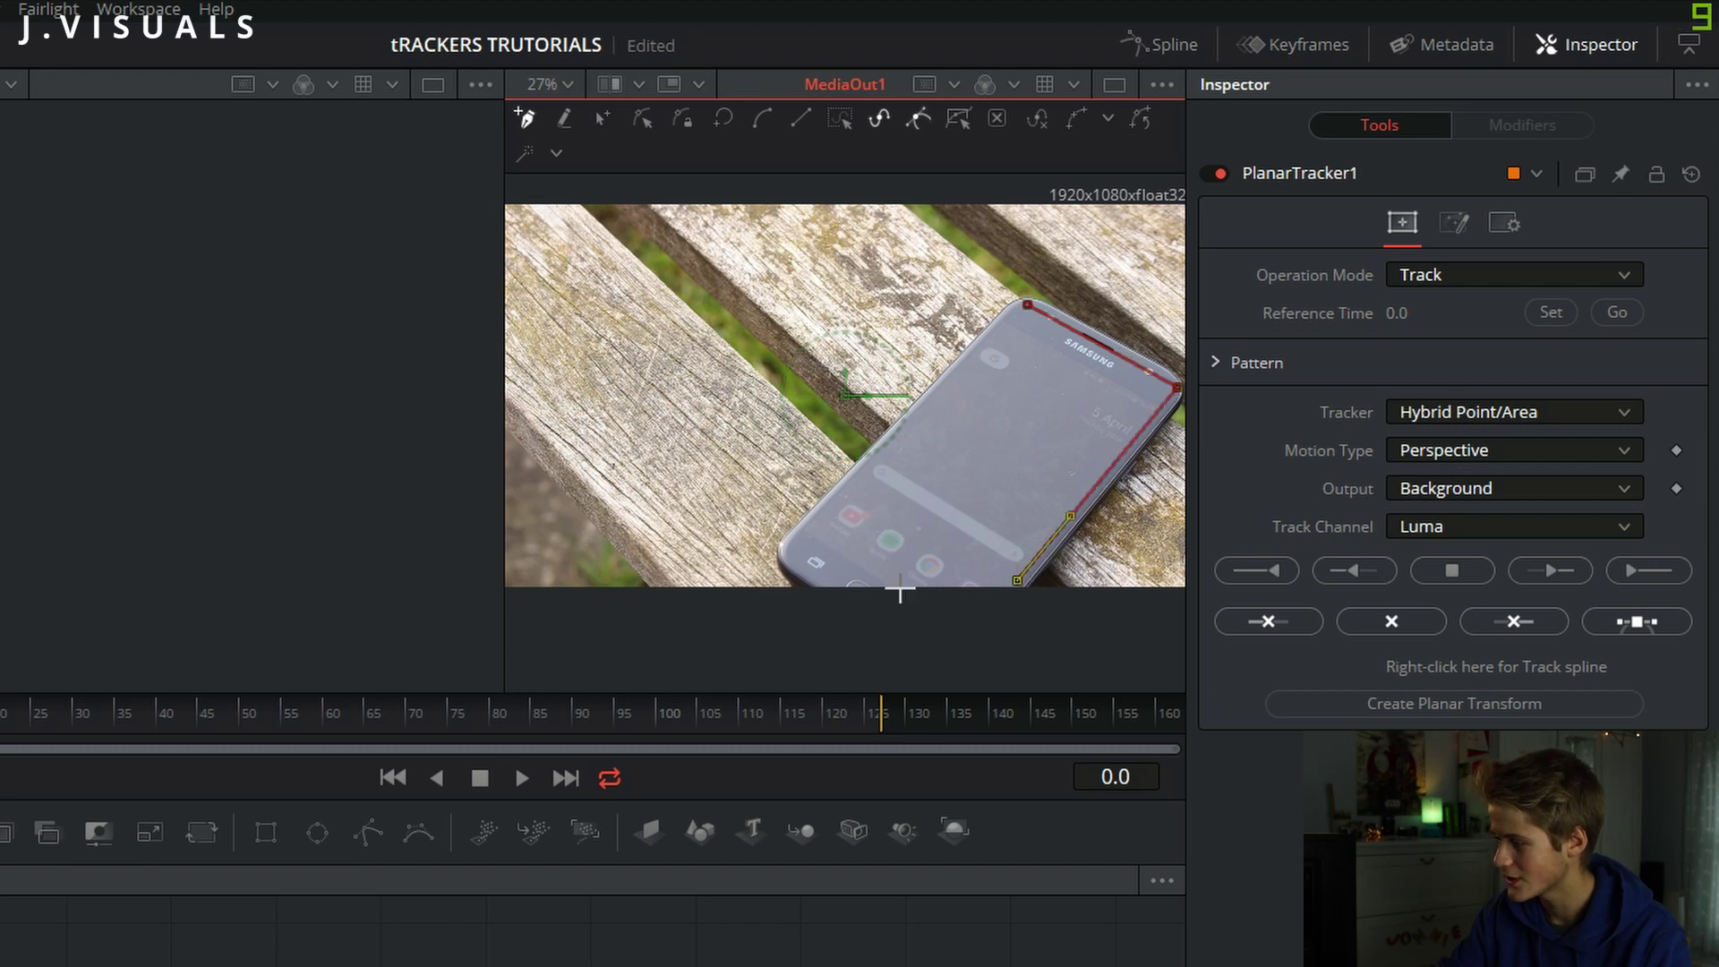
pyautogui.click(822, 585)
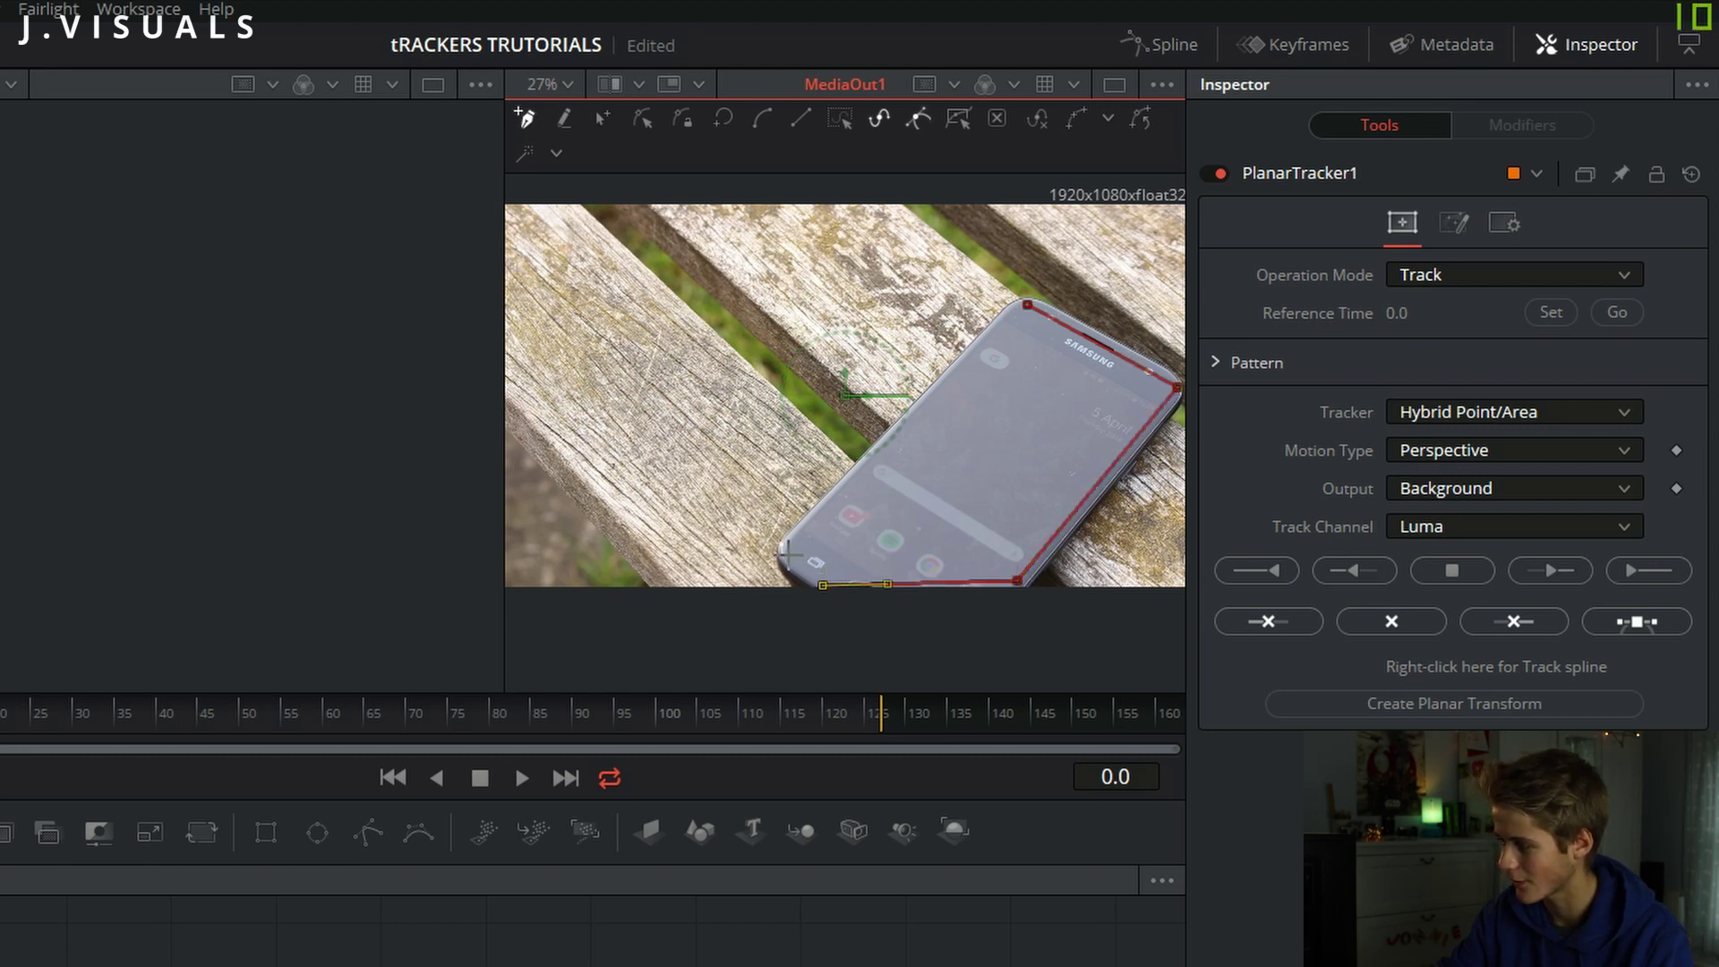
pyautogui.click(788, 554)
pyautogui.click(1027, 304)
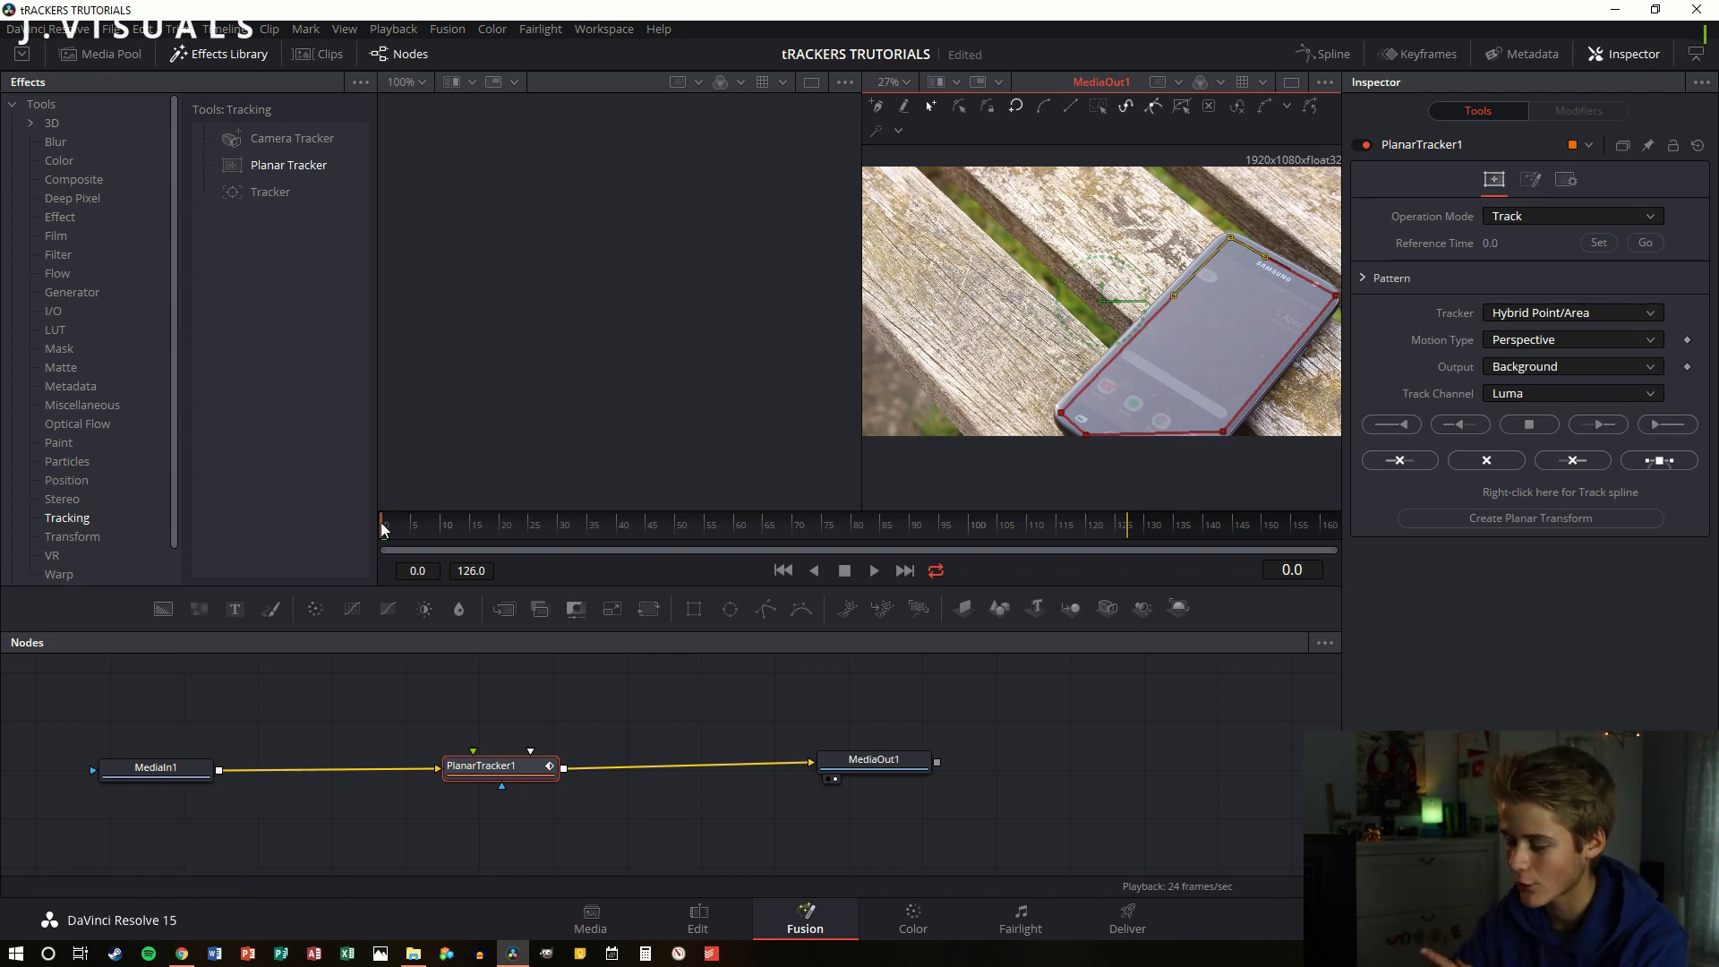
# - Track the outline forward across all 127 frames, then play back and scrub to frame 56 to verify
pyautogui.click(1659, 427)
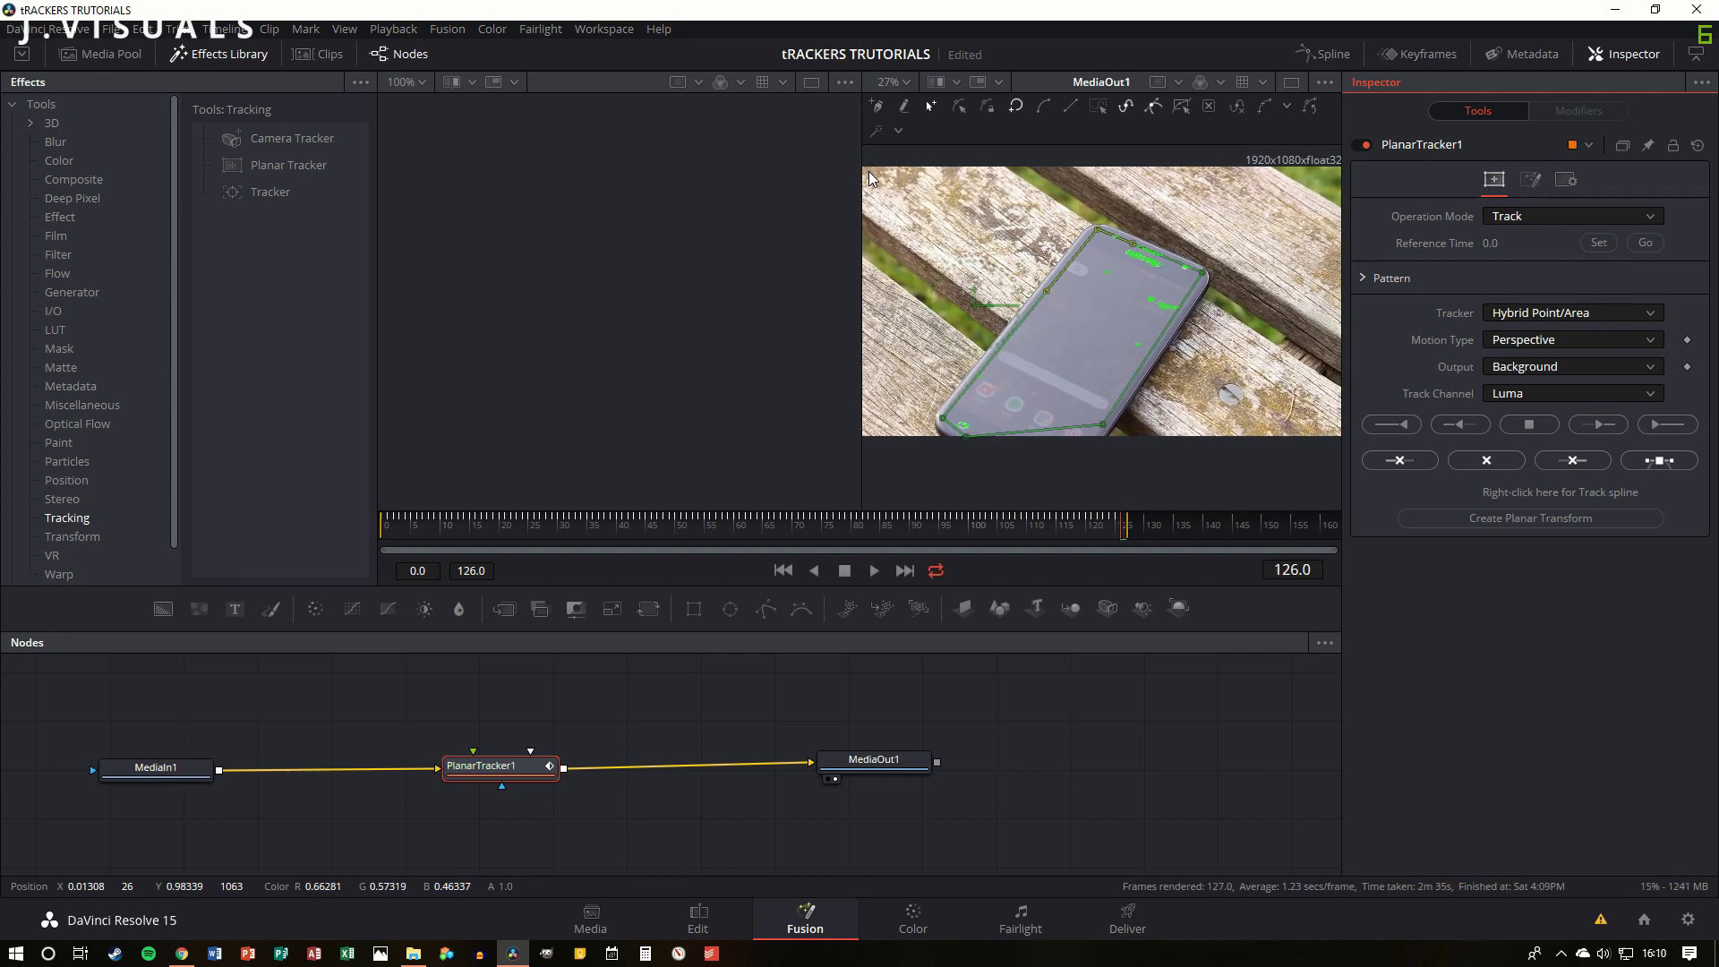
pyautogui.click(814, 570)
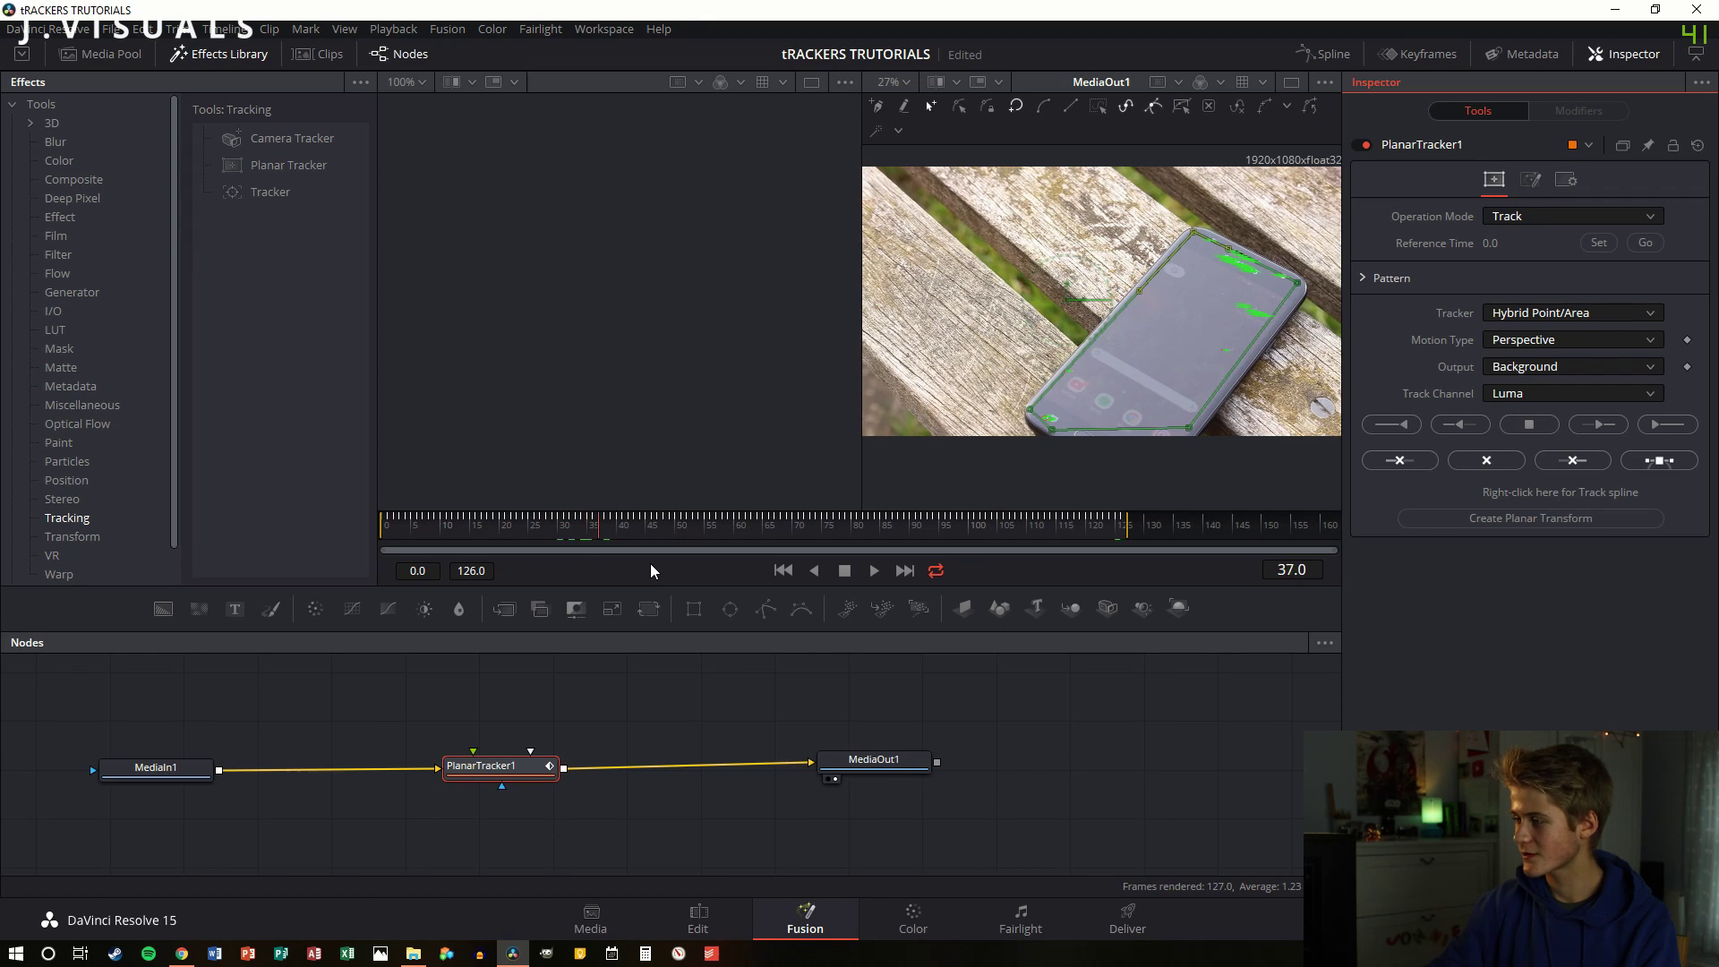
pyautogui.moveTo(651, 571); pyautogui.dragTo(713, 568)
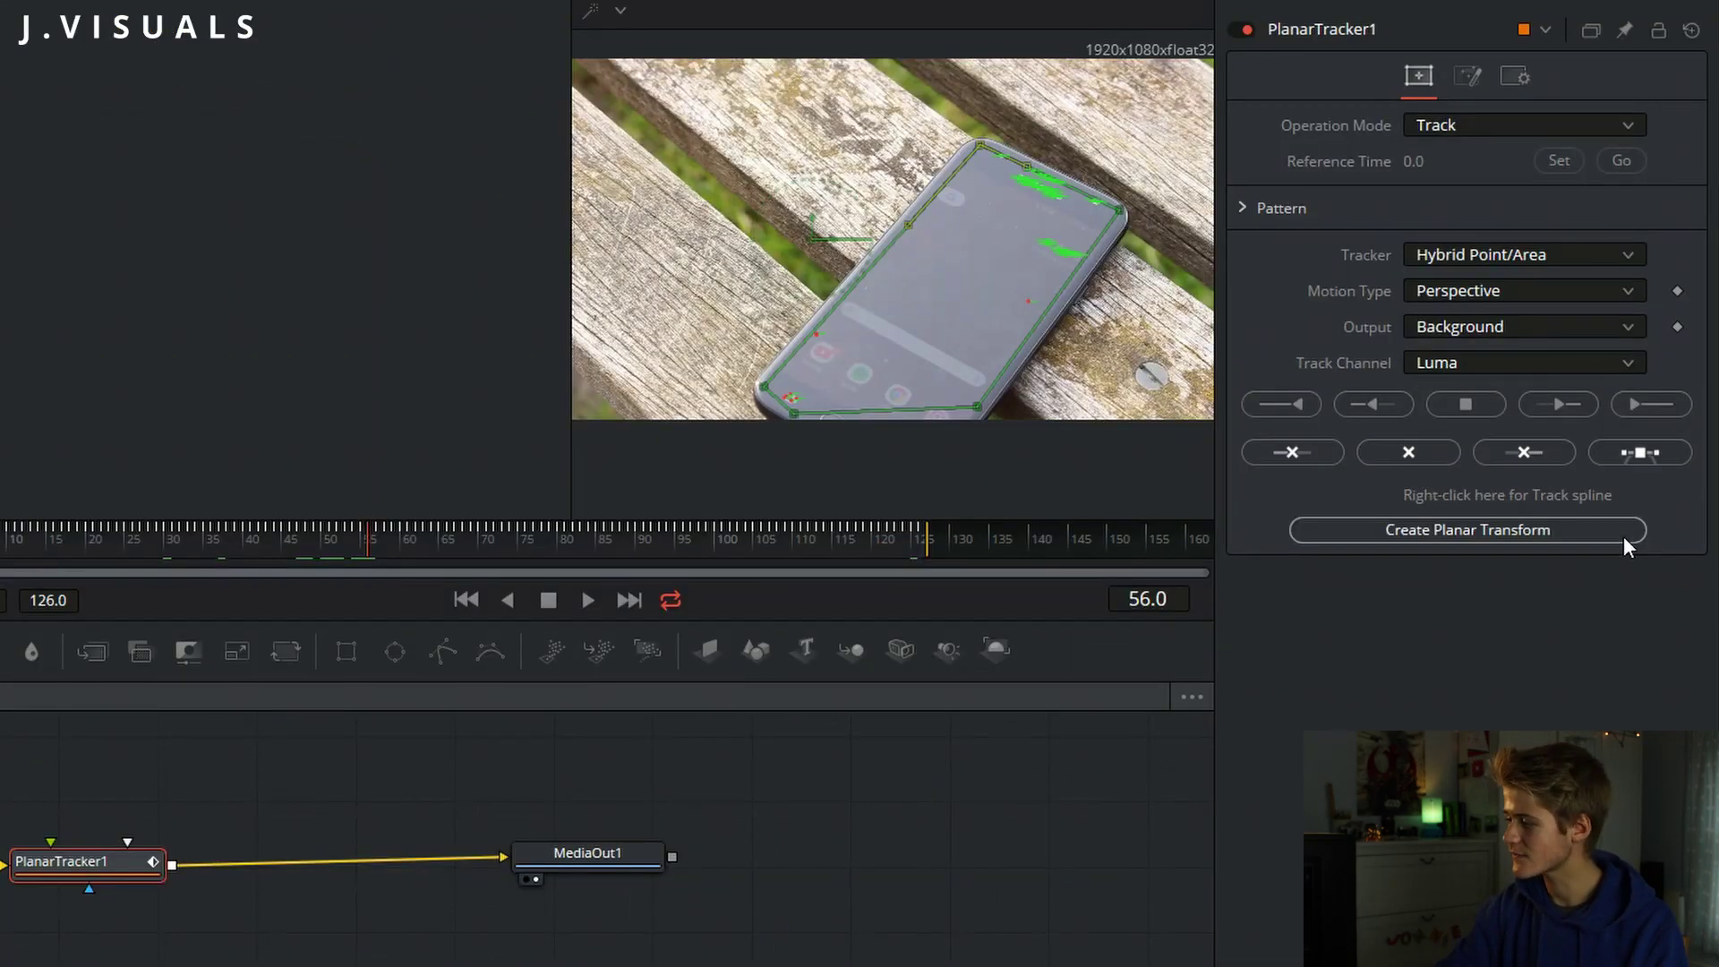
# - Create PlanarTransform1 from the track and add a Text+ node with a Merge
pyautogui.click(1495, 532)
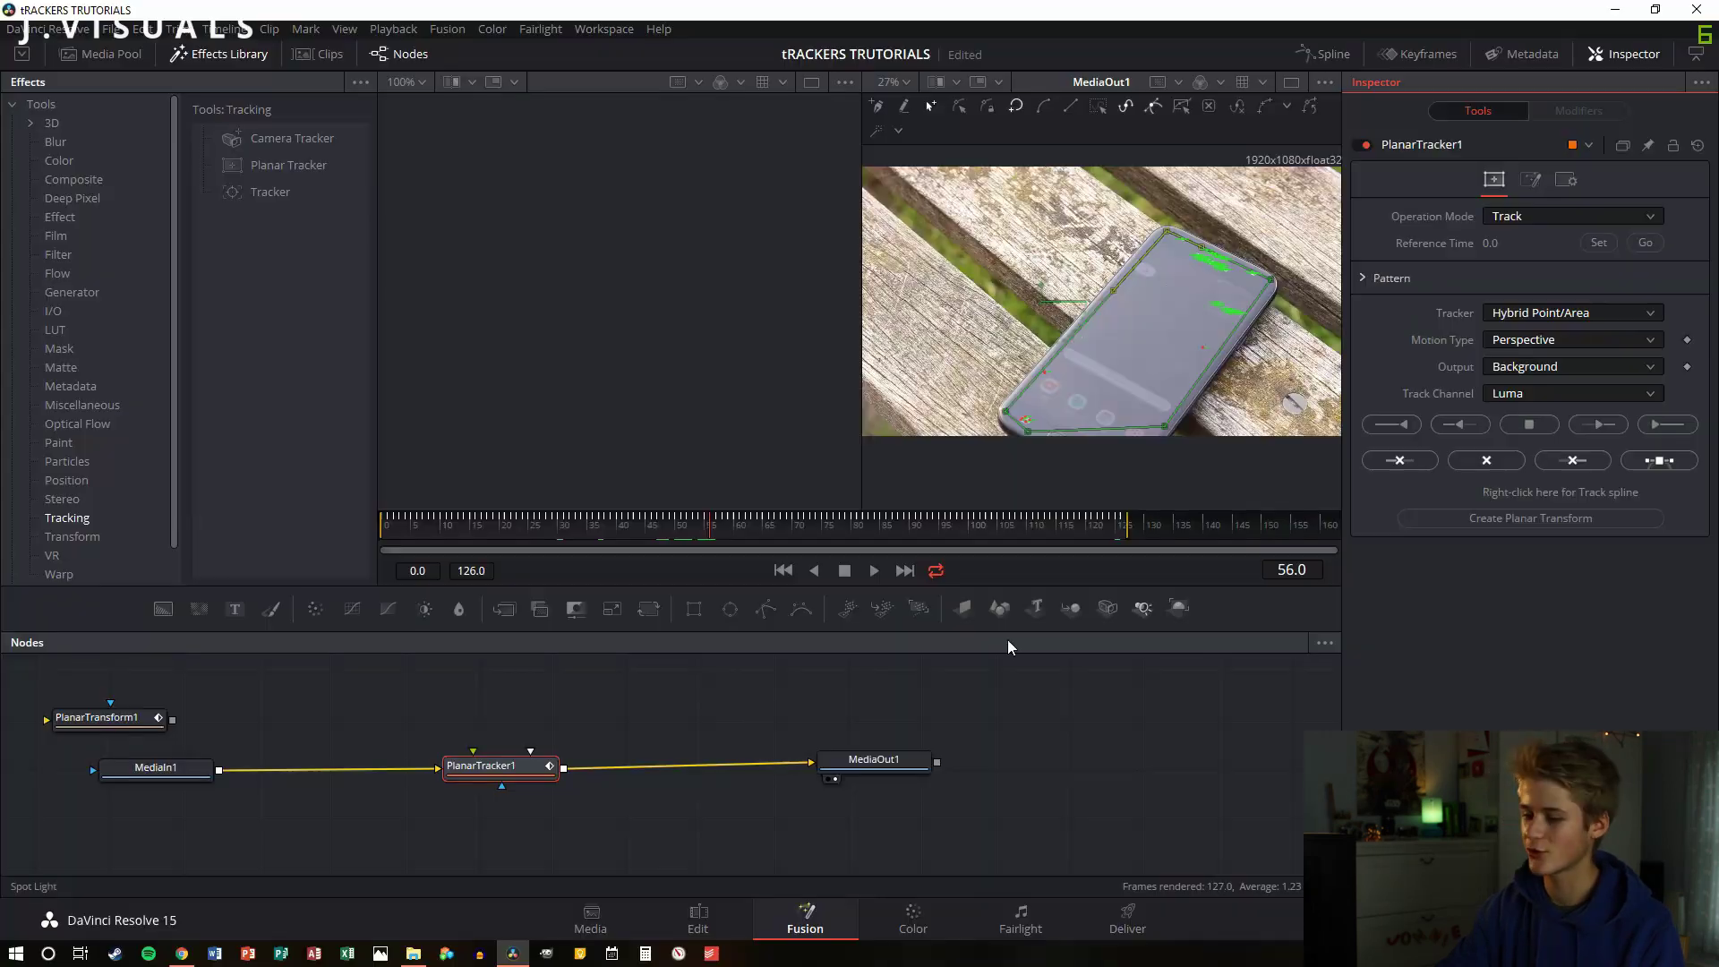
pyautogui.moveTo(125, 721); pyautogui.dragTo(472, 714)
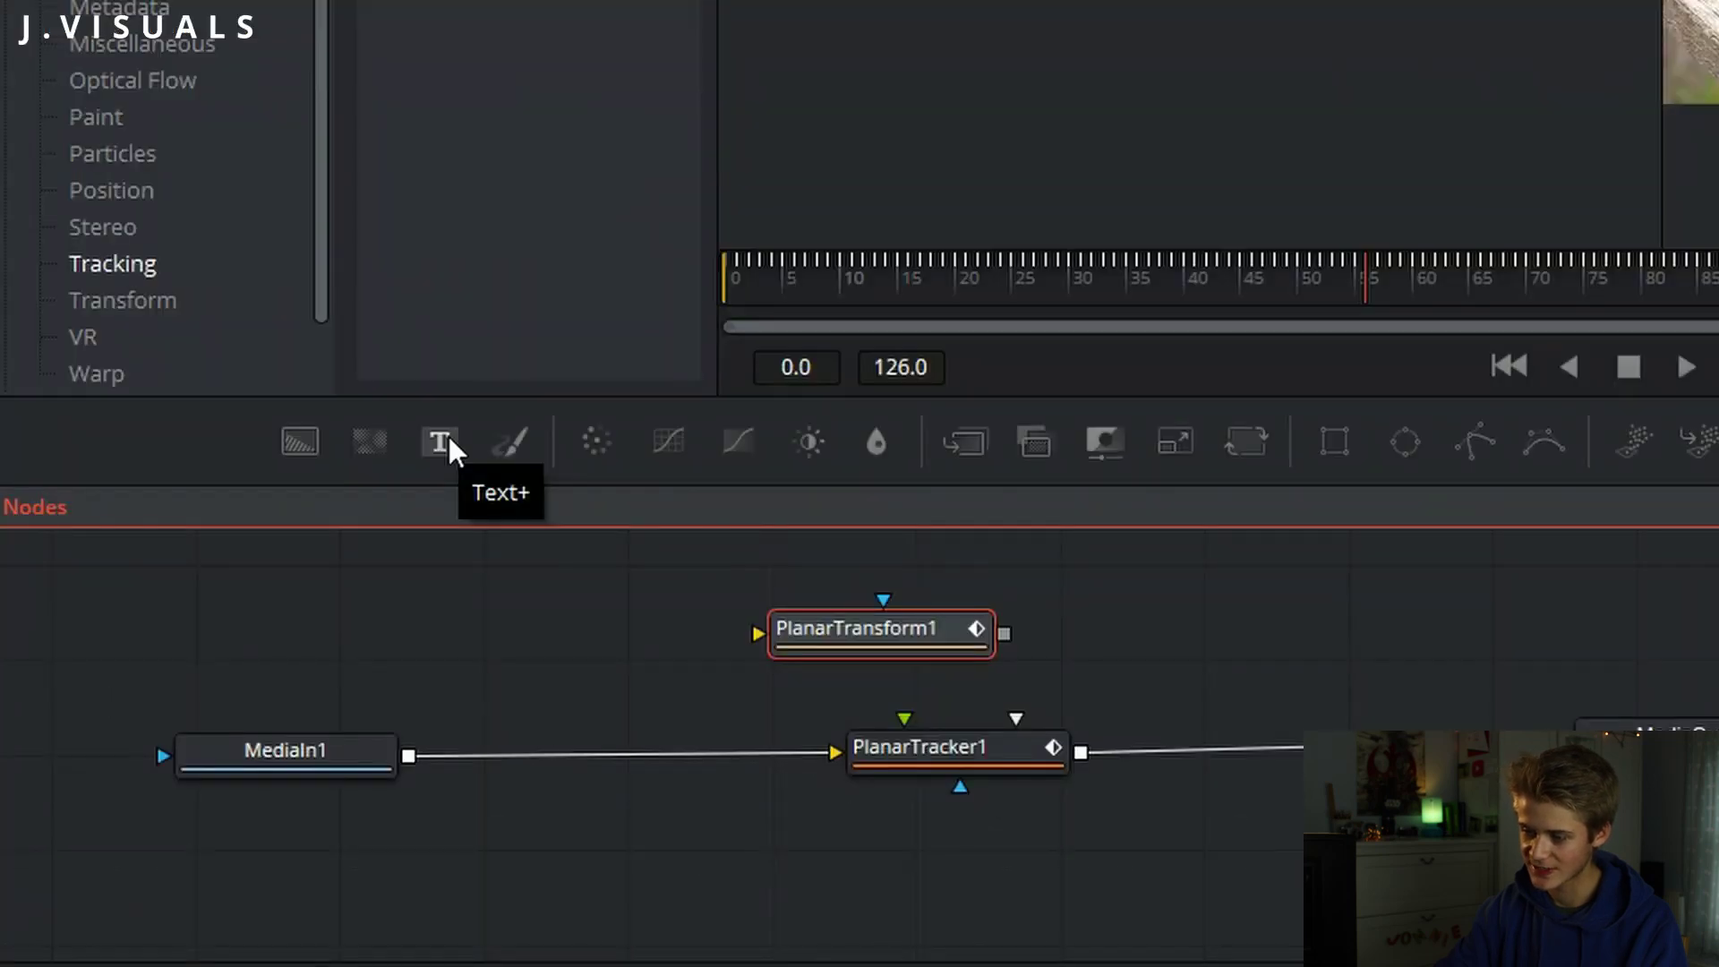
pyautogui.click(440, 440)
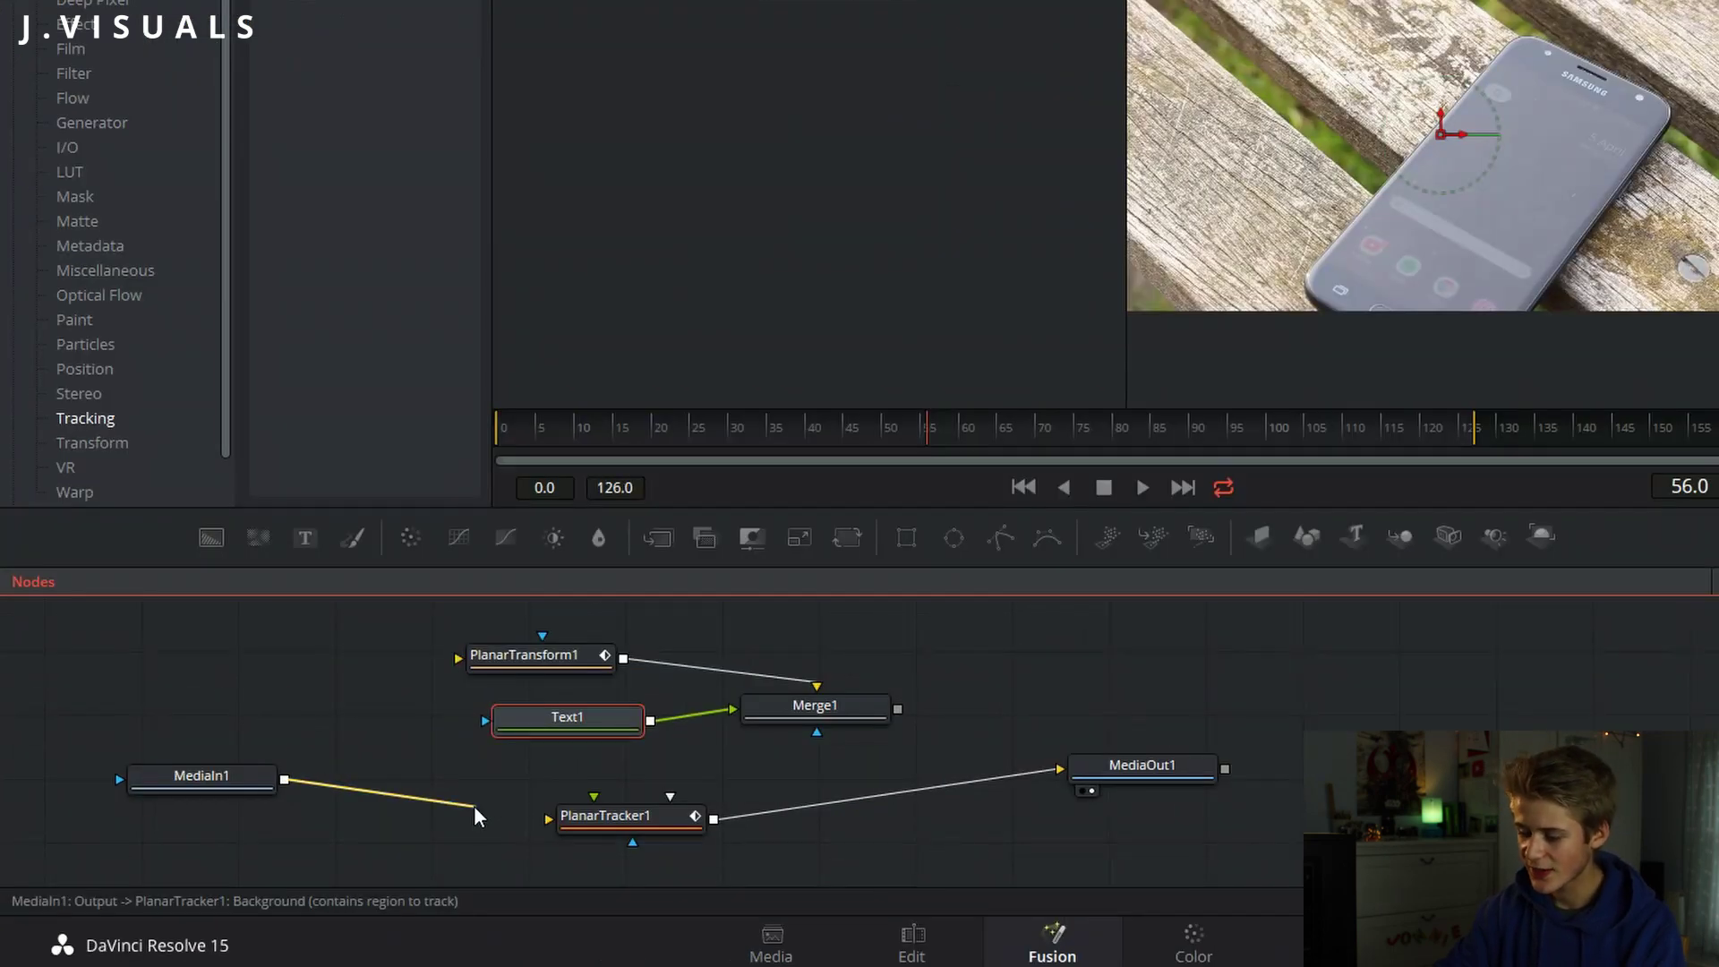
pyautogui.click(360, 822)
# - Rearrange the nodes, wiring MediaIn1 into Merge1's background and Merge1 into MediaOut1
pyautogui.moveTo(634, 832); pyautogui.dragTo(132, 653)
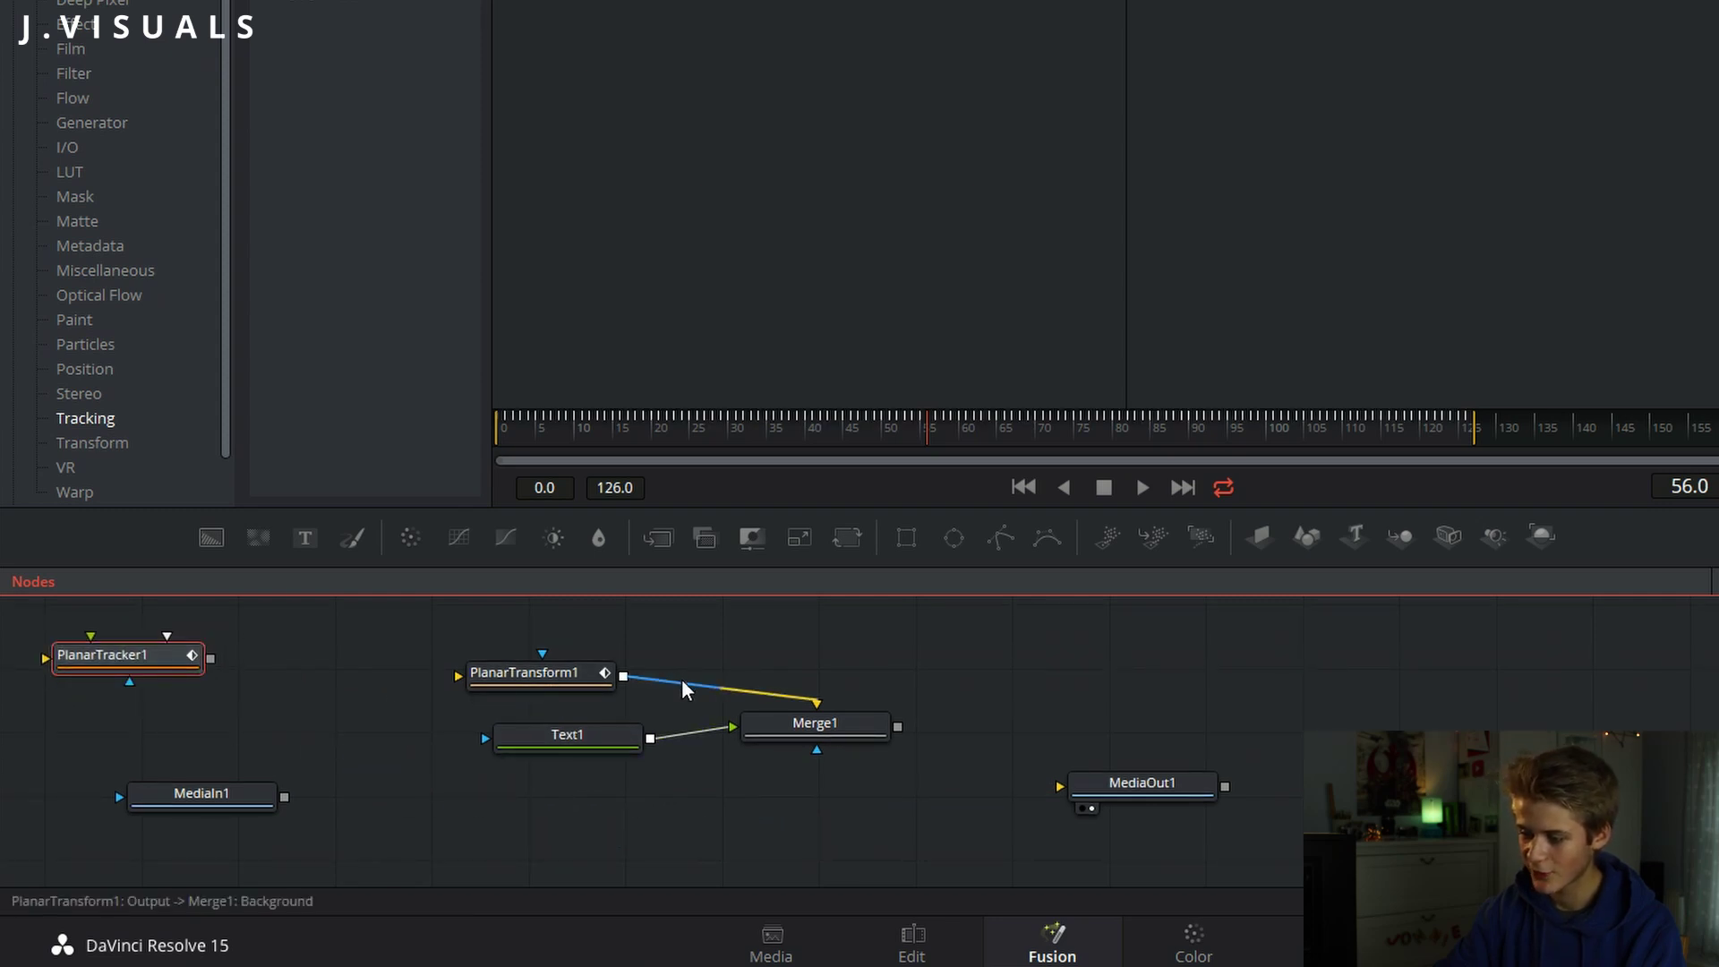
pyautogui.moveTo(681, 679); pyautogui.dragTo(434, 663)
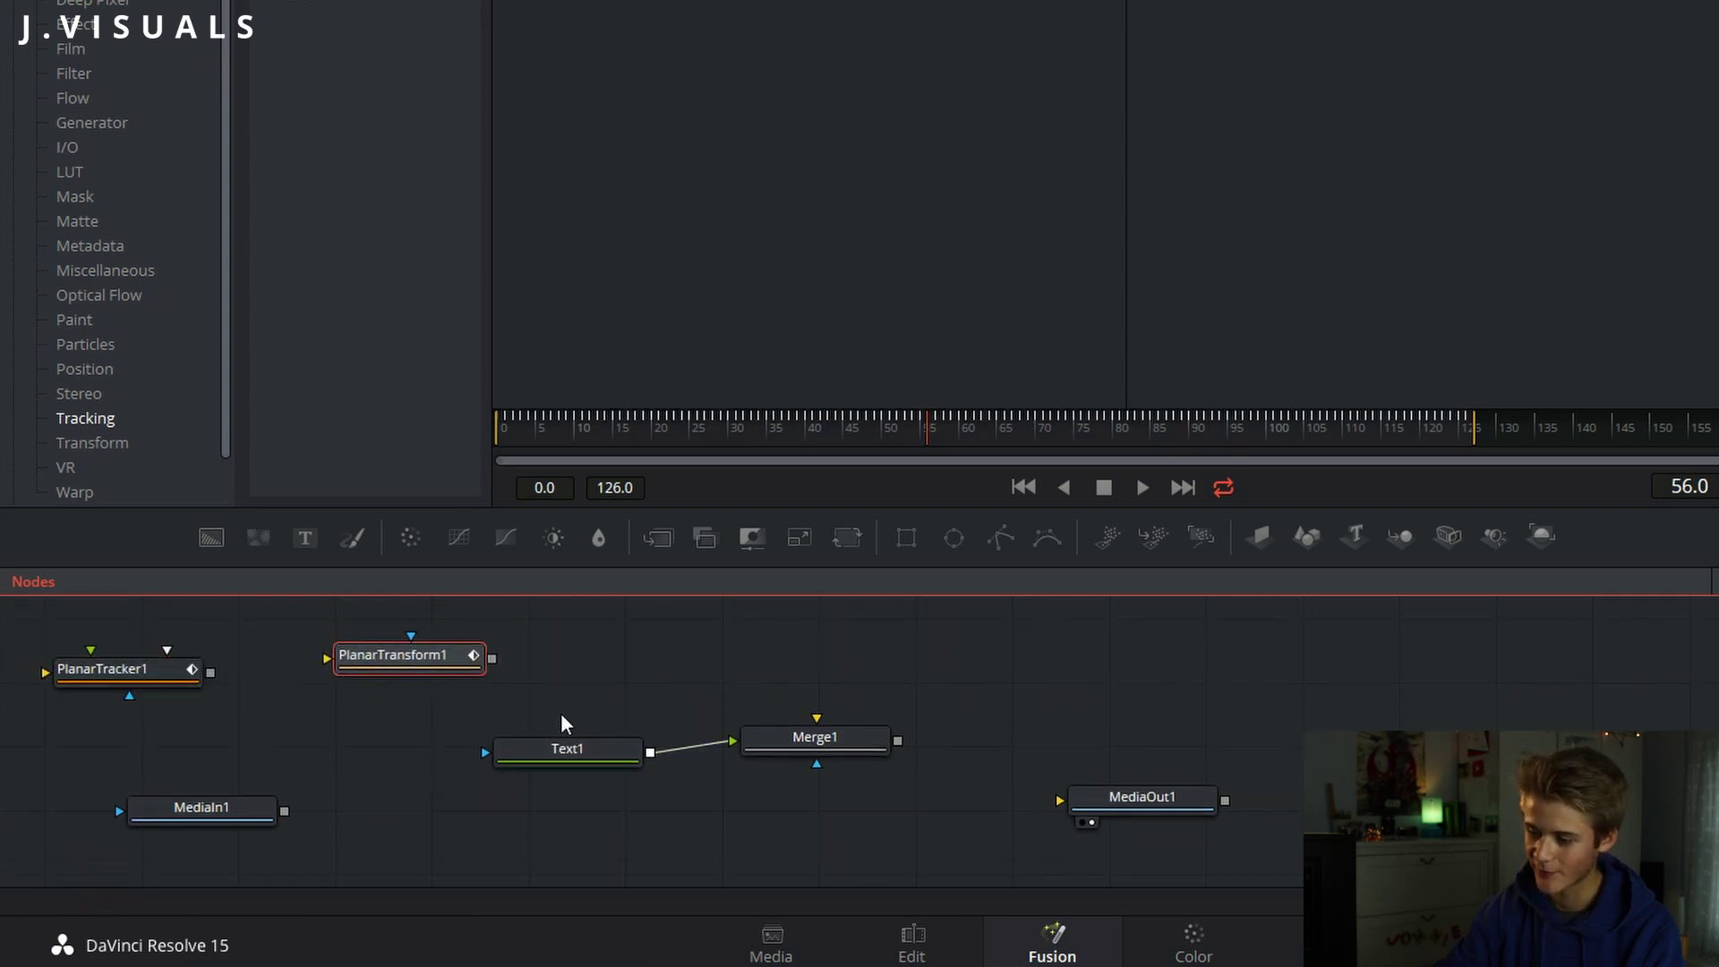
pyautogui.moveTo(599, 753); pyautogui.dragTo(604, 740)
pyautogui.moveTo(801, 752); pyautogui.dragTo(650, 828)
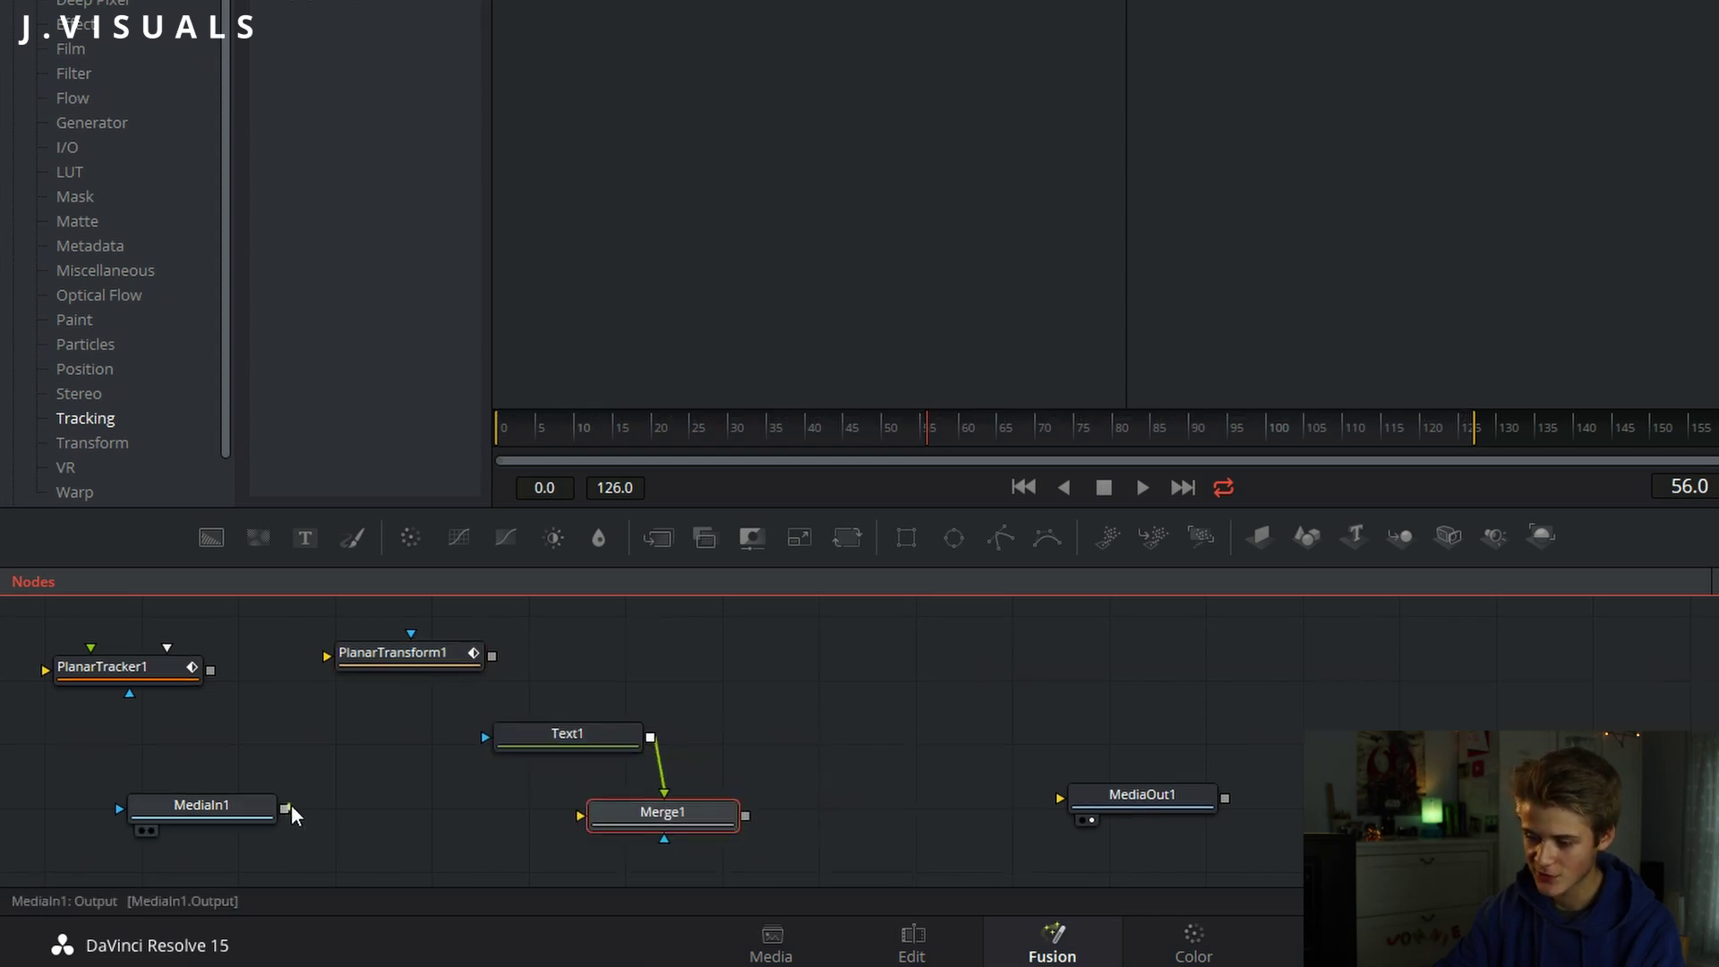
pyautogui.moveTo(292, 804); pyautogui.dragTo(593, 810)
pyautogui.moveTo(745, 818); pyautogui.dragTo(1099, 802)
pyautogui.moveTo(555, 745); pyautogui.dragTo(610, 643)
pyautogui.scroll(1, 636, 674)
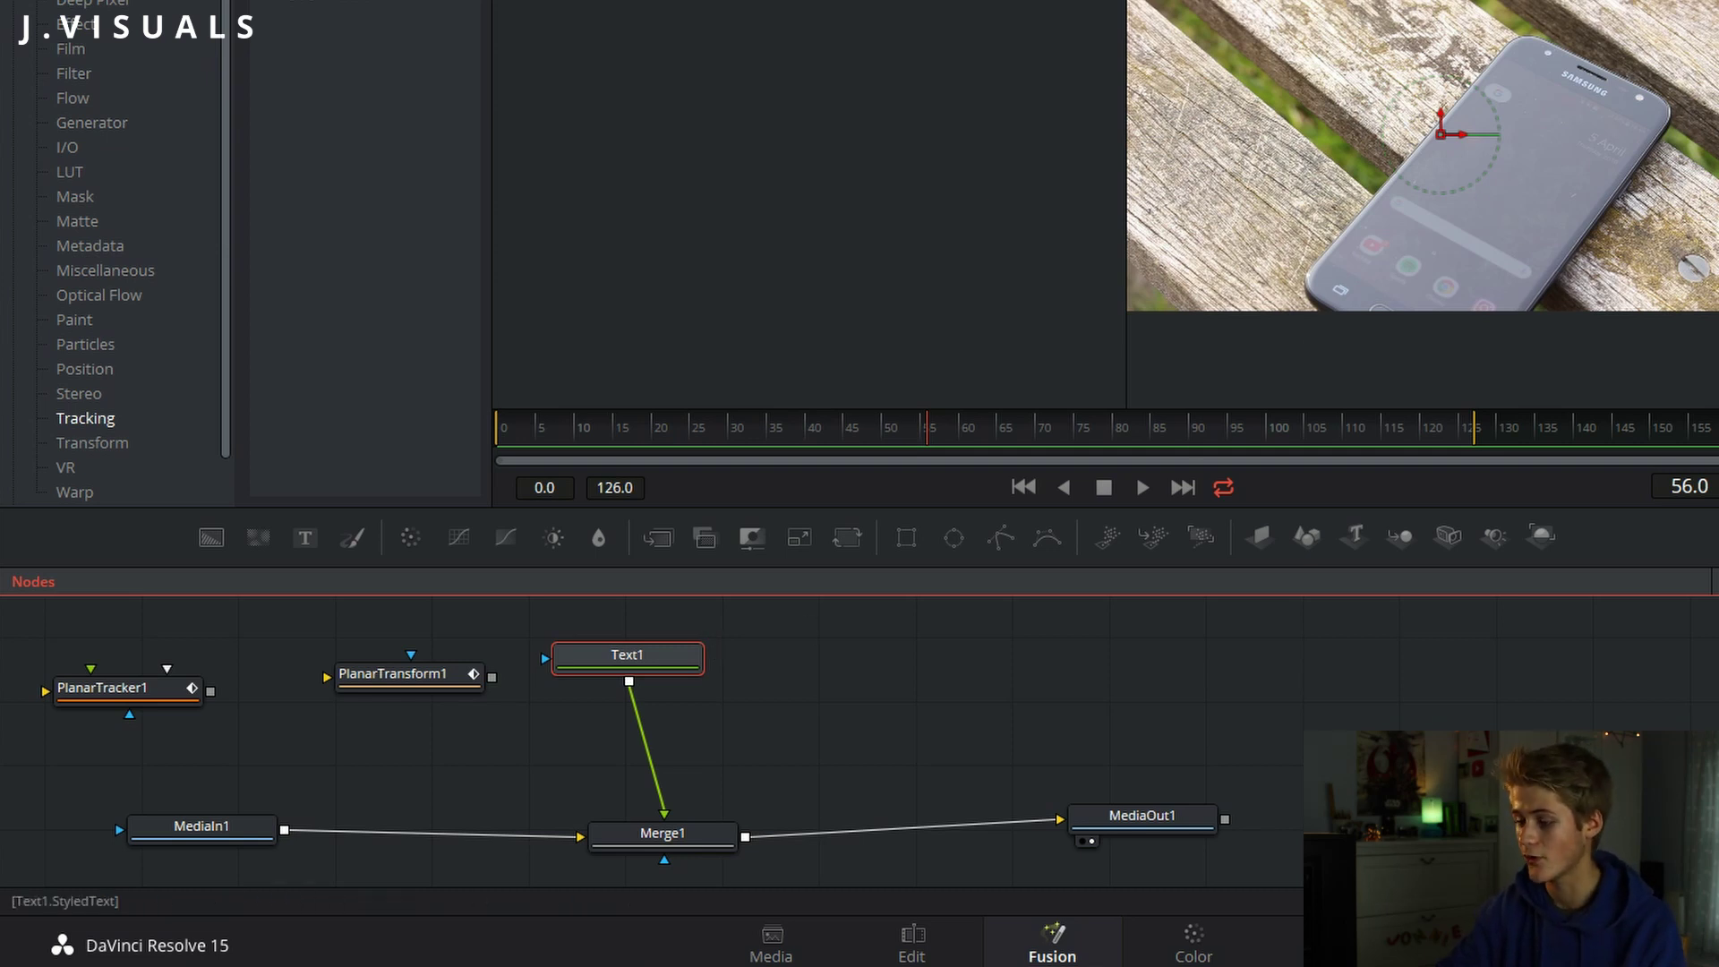
# - Chain Text1 through PlanarTransform1 into Merge1 and select Text1 for editing
pyautogui.moveTo(376, 671); pyautogui.dragTo(562, 757)
pyautogui.moveTo(614, 659); pyautogui.dragTo(367, 667)
pyautogui.click(367, 666)
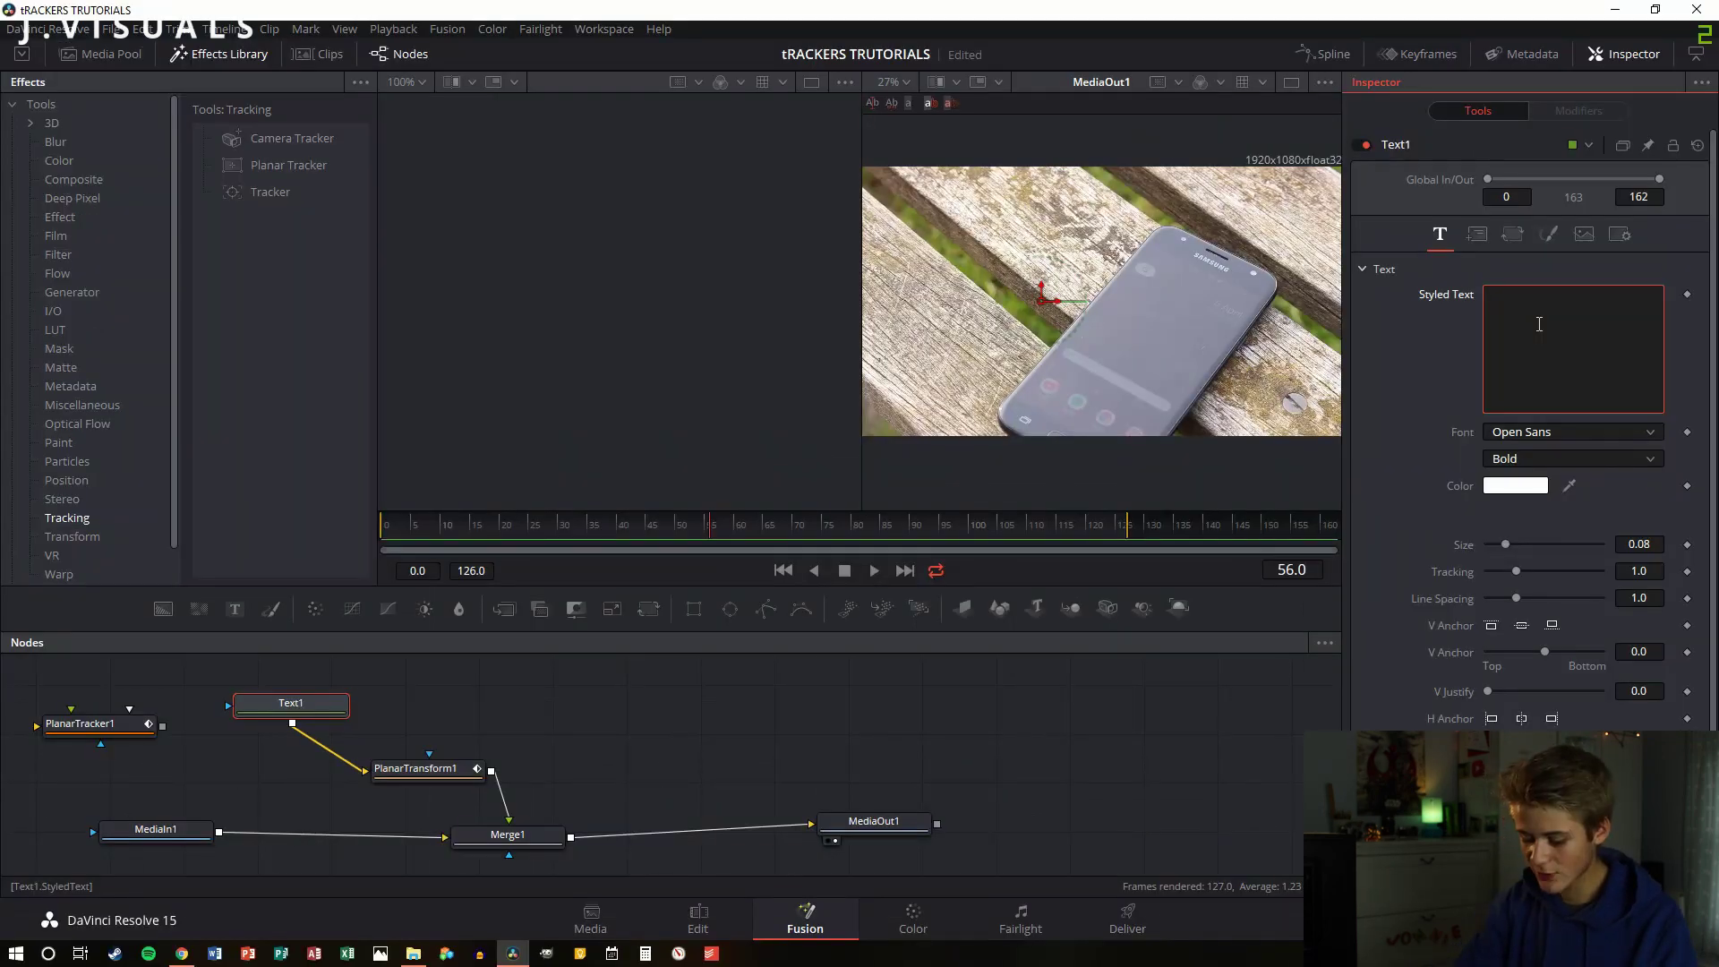
# - Make the text REVIEW in blue at size 0.1181, then play the MediaOut1 result
pyautogui.click(1539, 324)
pyautogui.write('REV')
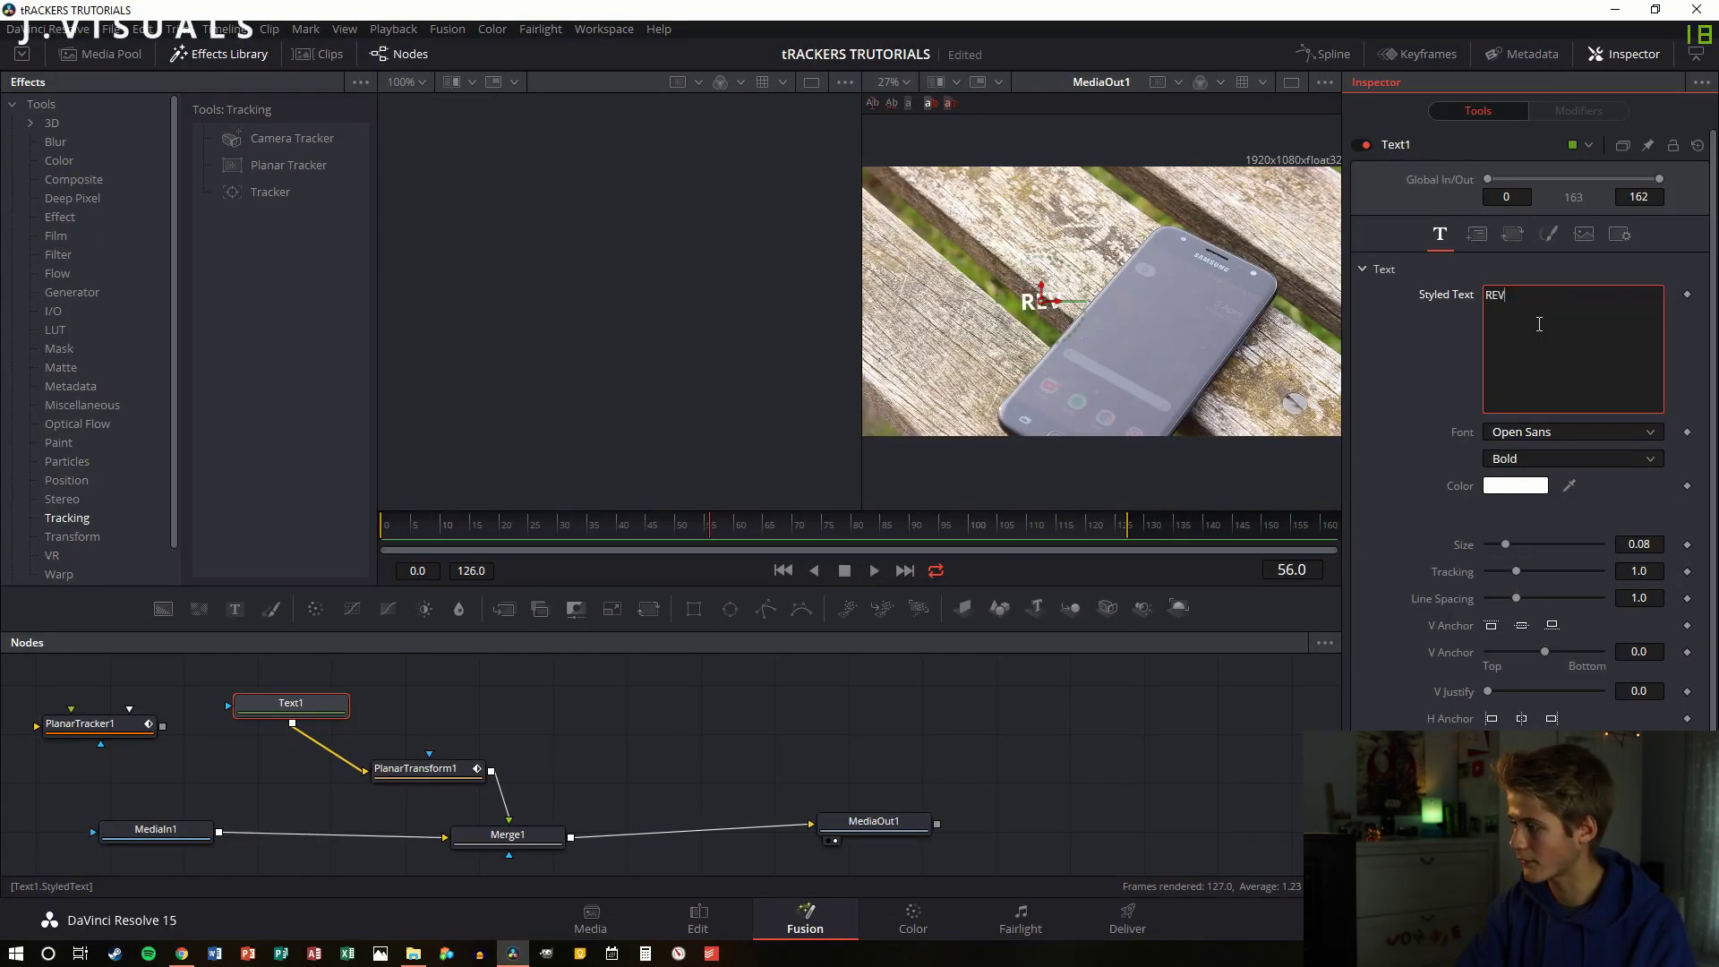
pyautogui.write('IEW')
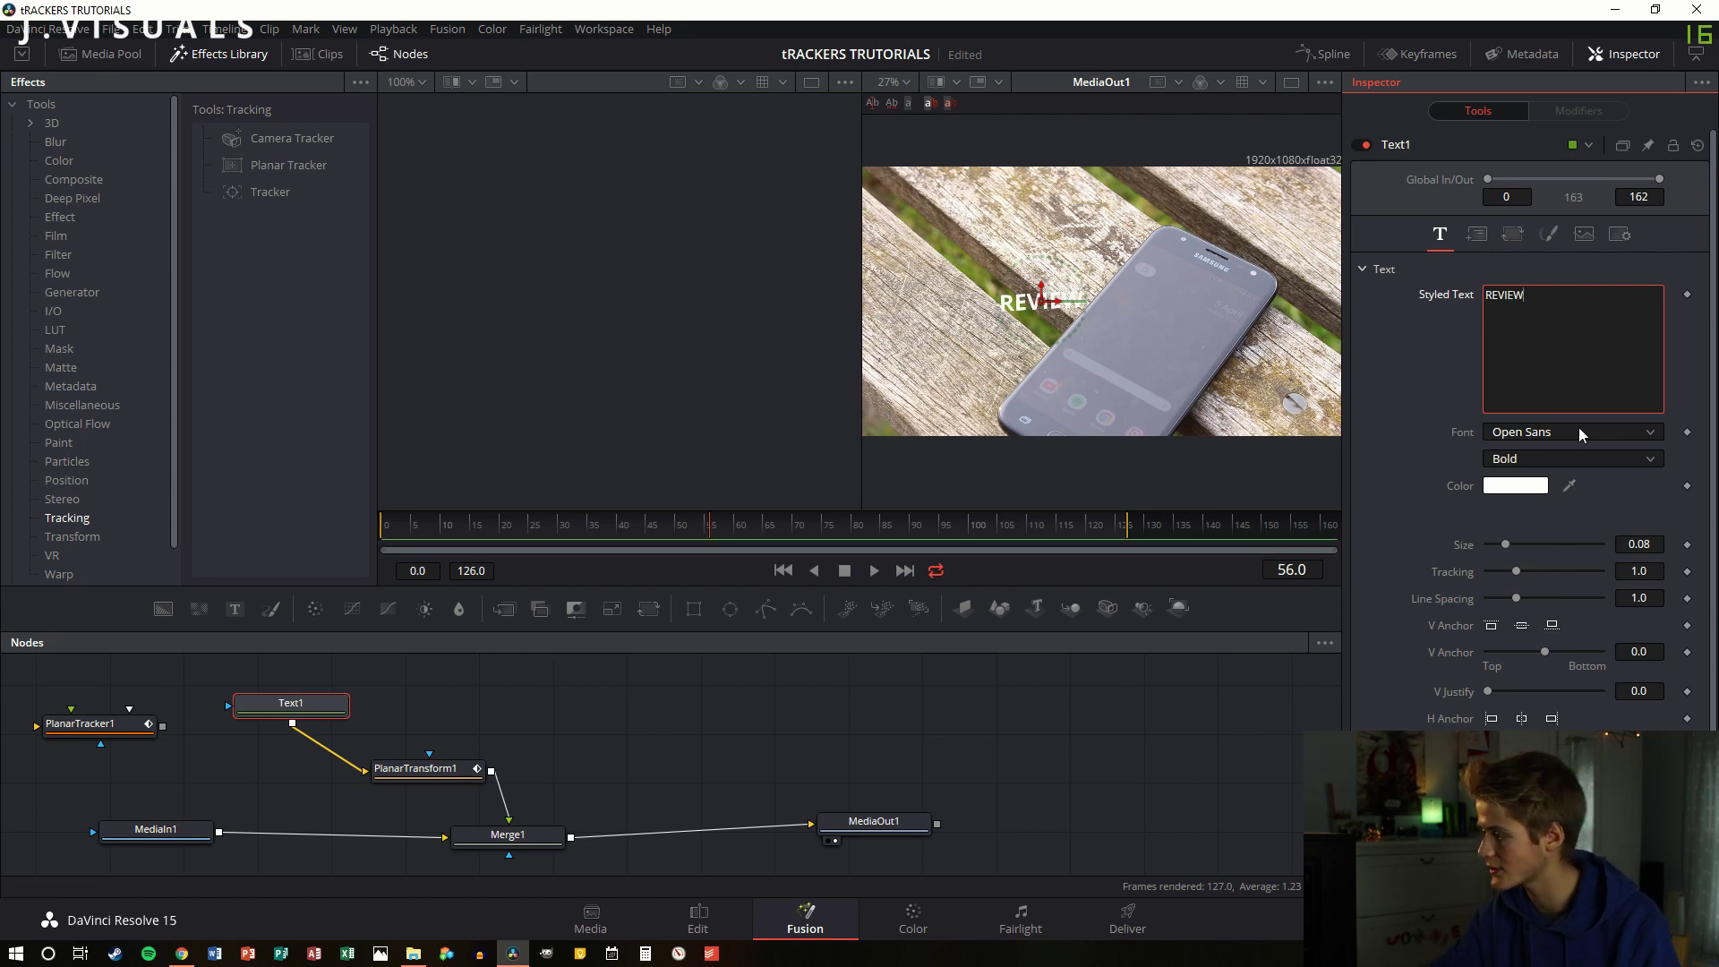
pyautogui.click(1523, 486)
pyautogui.click(631, 375)
pyautogui.click(1065, 647)
pyautogui.moveTo(1110, 268); pyautogui.dragTo(1120, 253)
pyautogui.click(879, 826)
pyautogui.press('space')
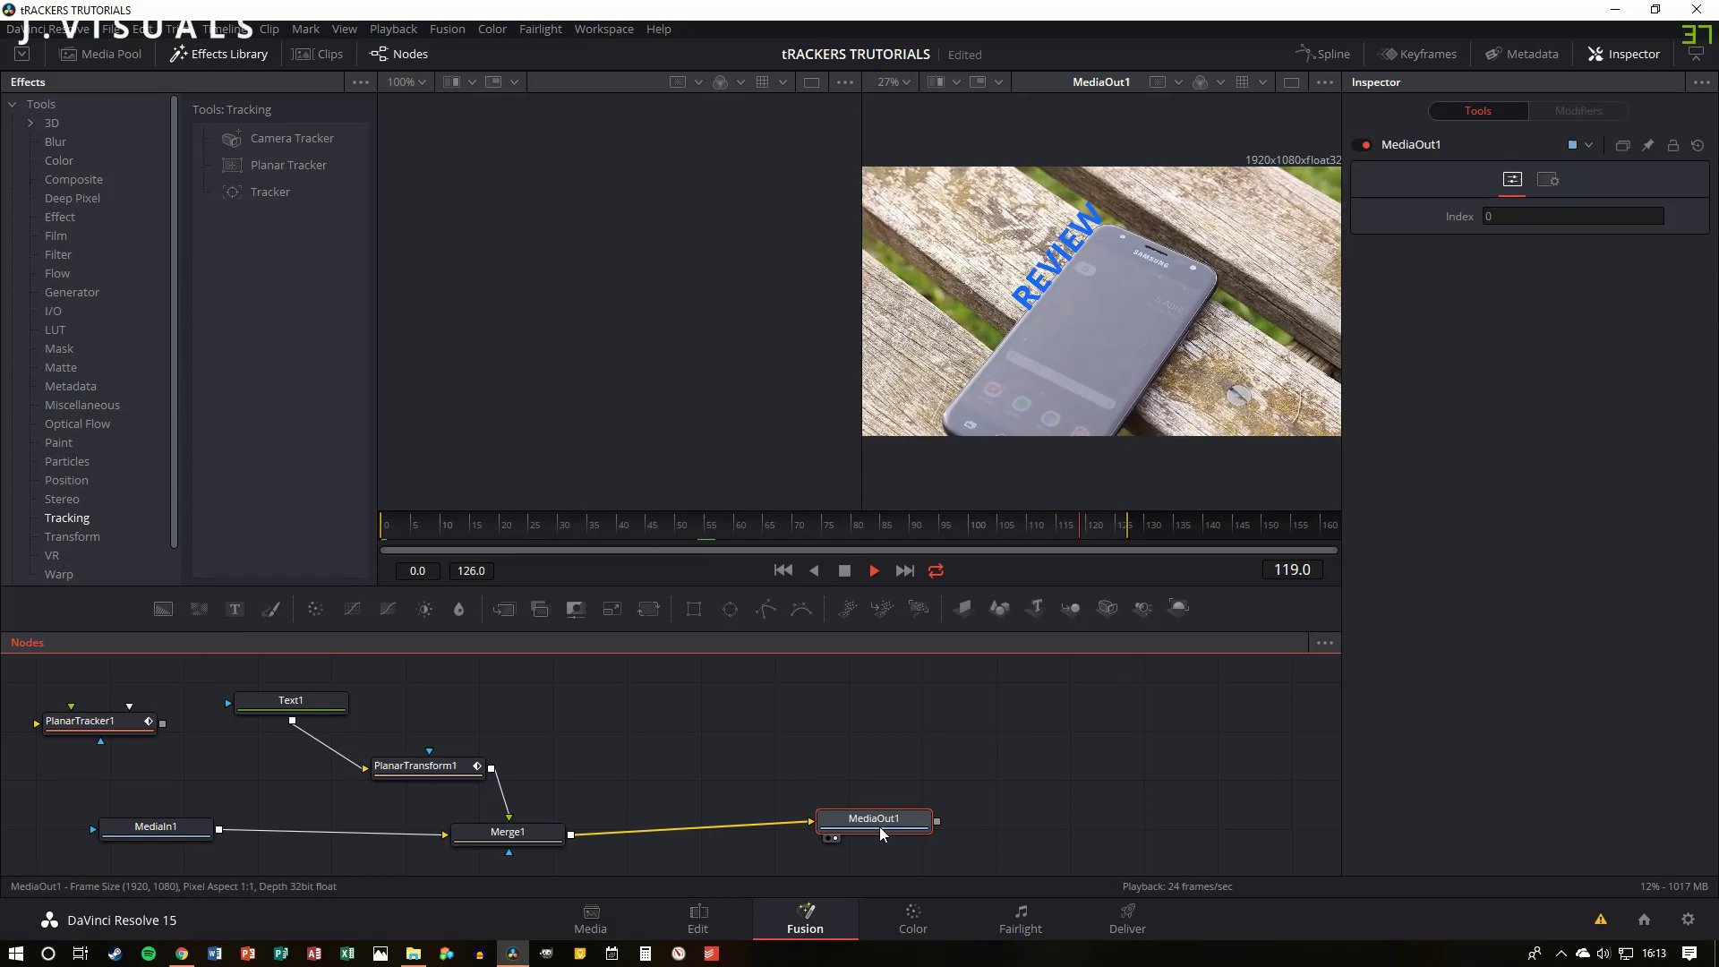